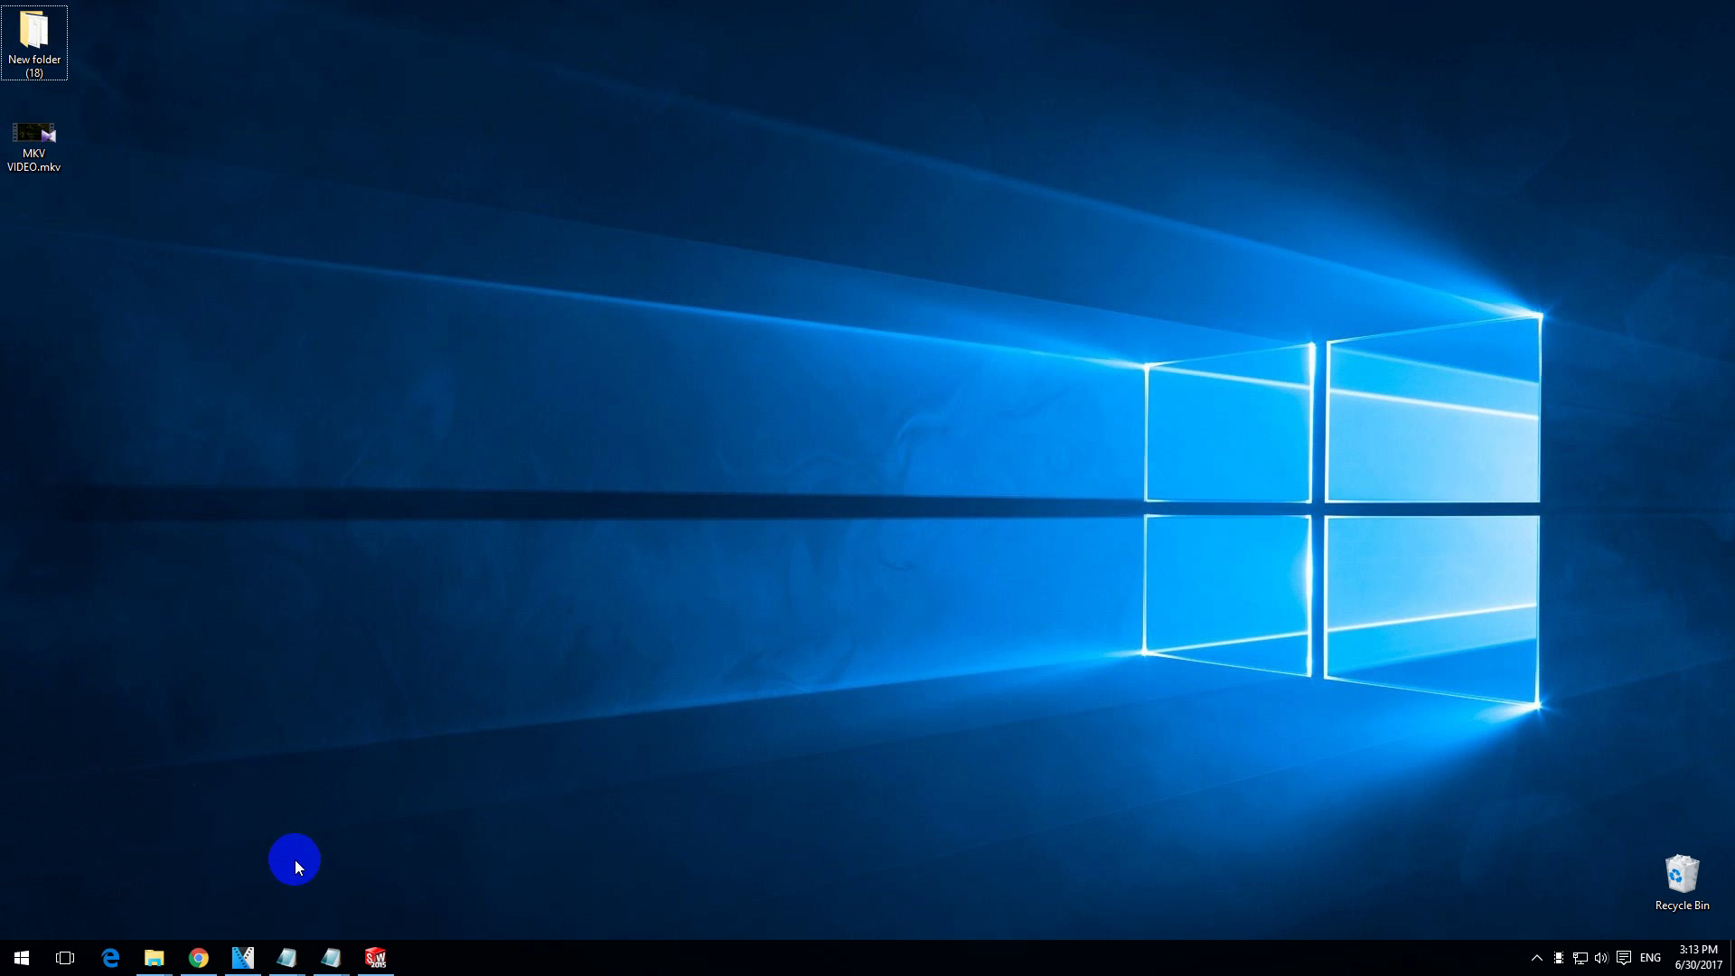
# Open VEGAS Pro, try dragging MKV VIDEO.mkv onto its timeline, then minimize it
pyautogui.click(242, 957)
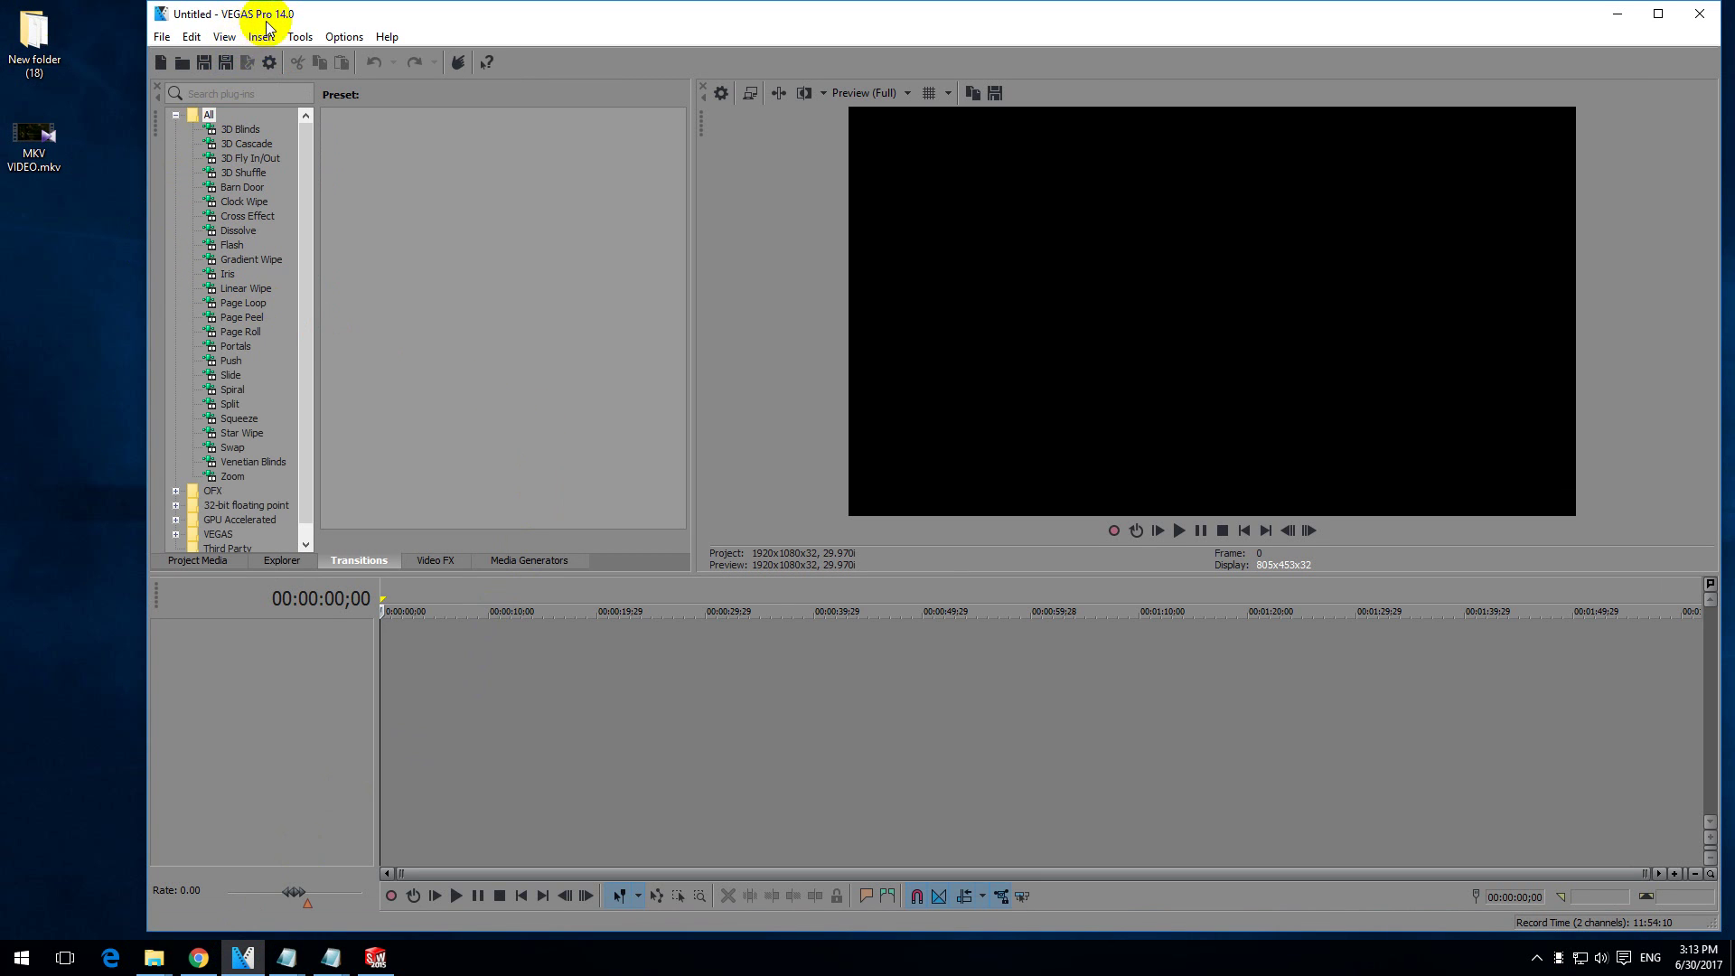
pyautogui.click(27, 169)
pyautogui.moveTo(28, 170); pyautogui.dragTo(459, 667)
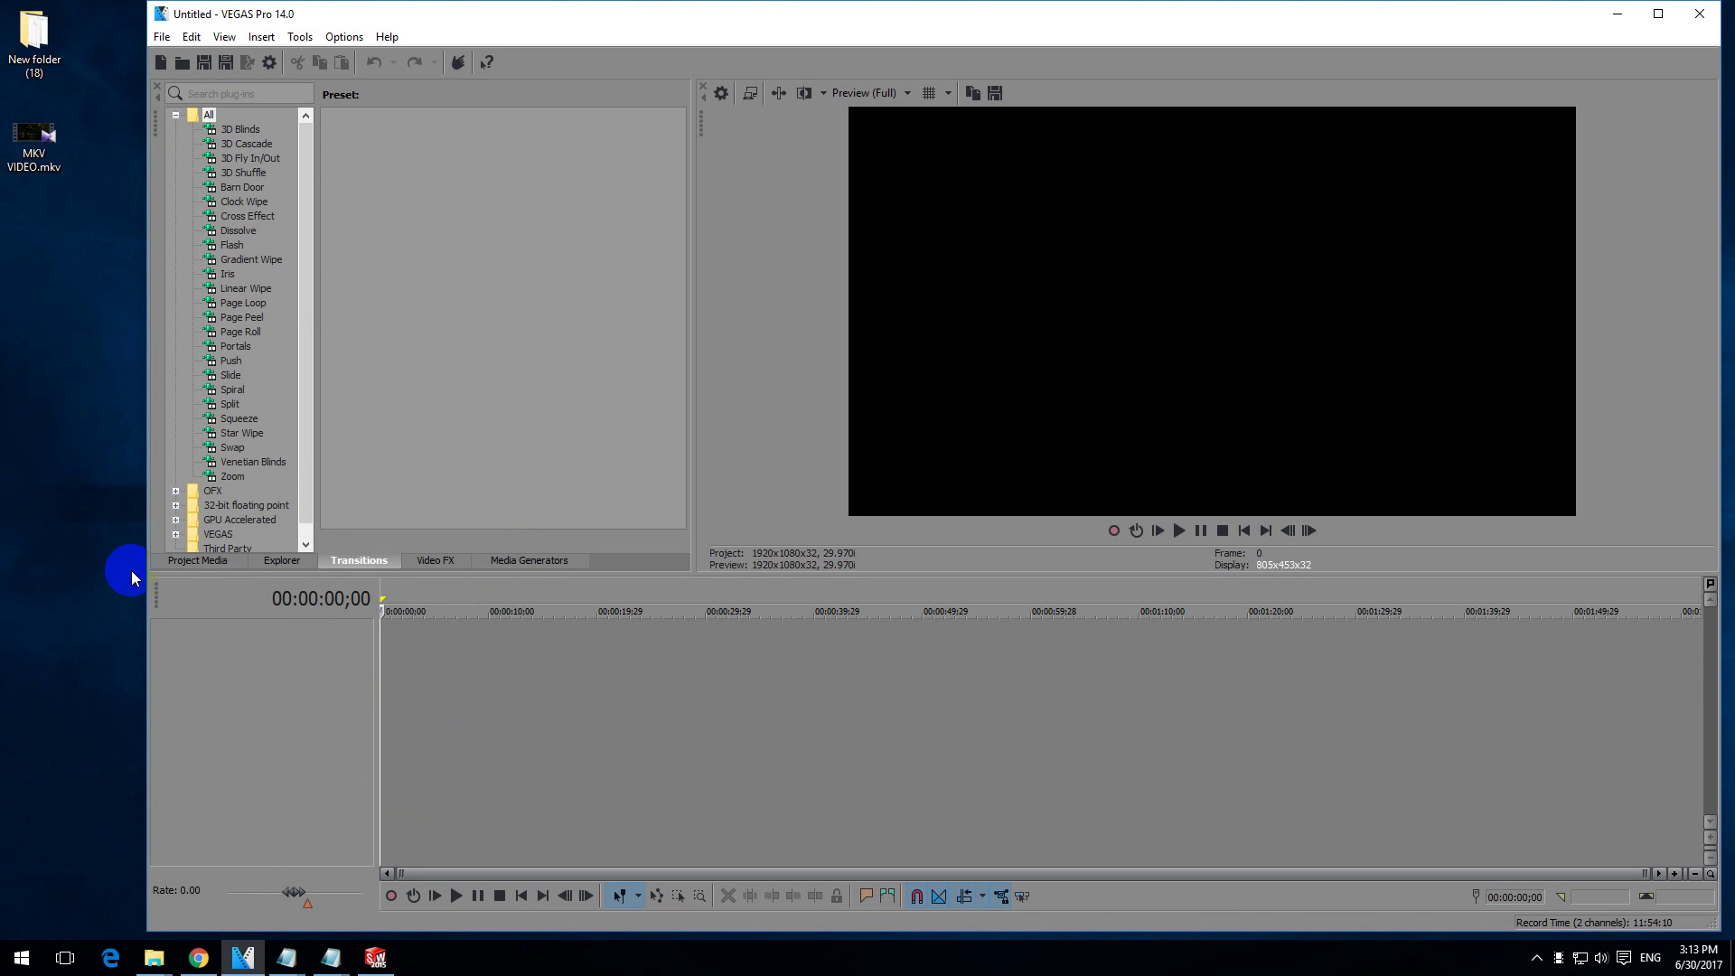
pyautogui.click(242, 957)
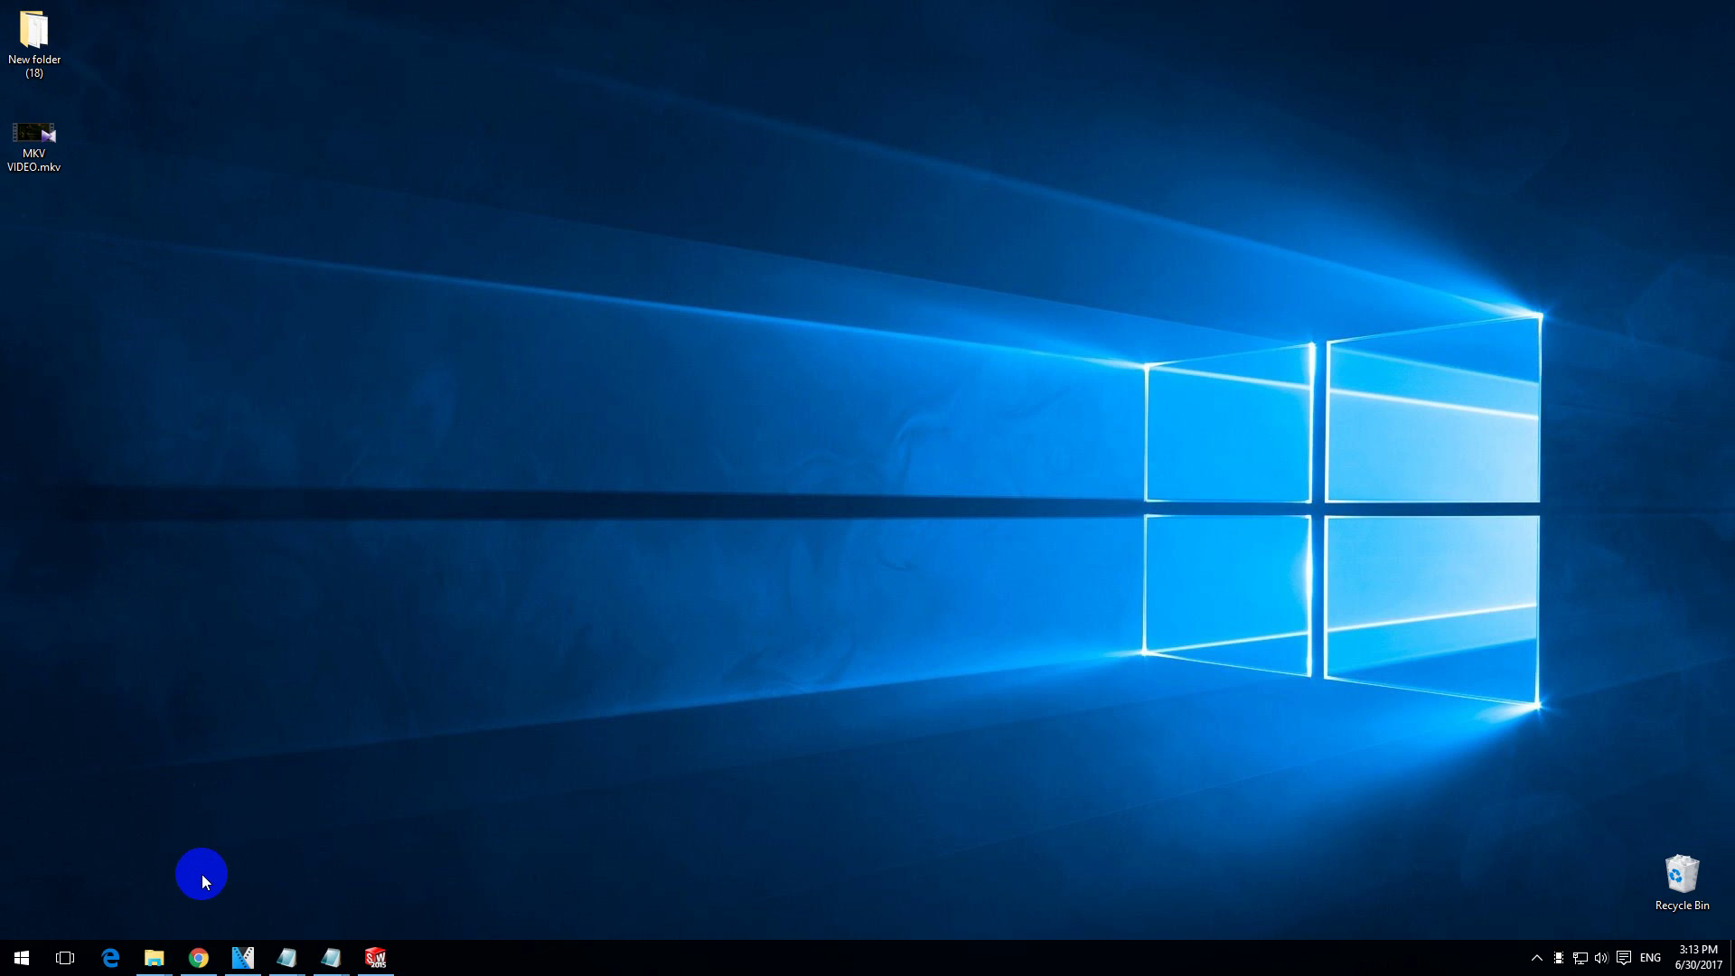
# Search Google for 'handbrake' in a new Chrome tab
pyautogui.click(200, 955)
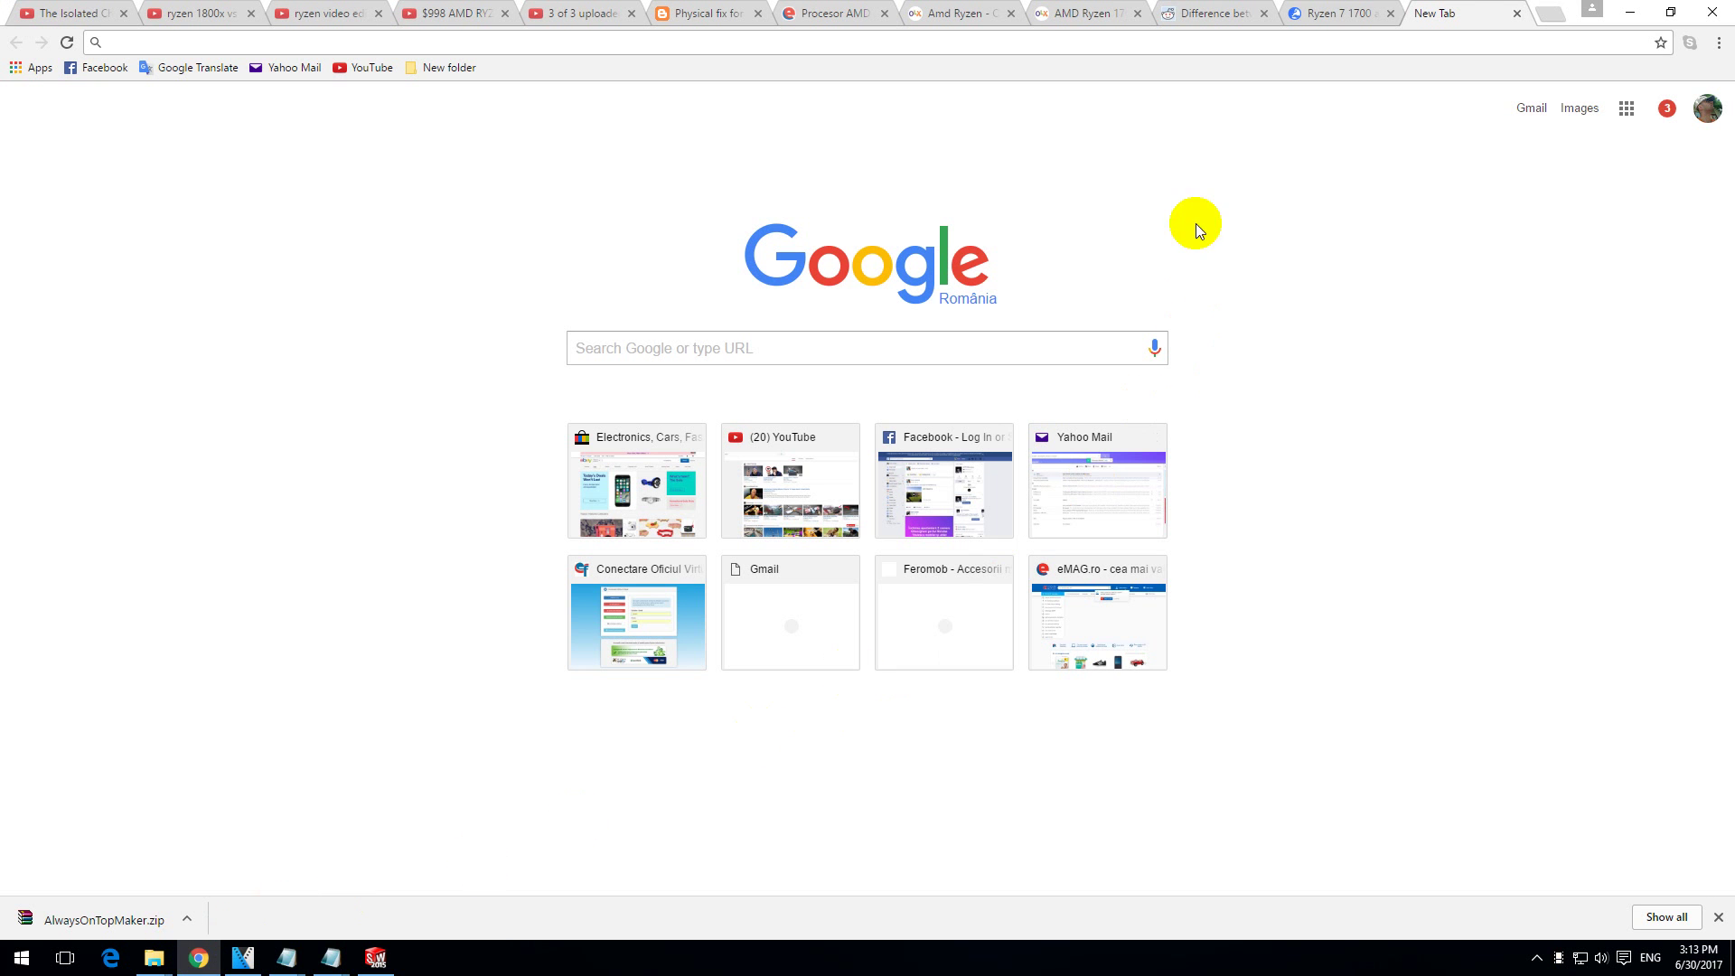
pyautogui.click(1004, 48)
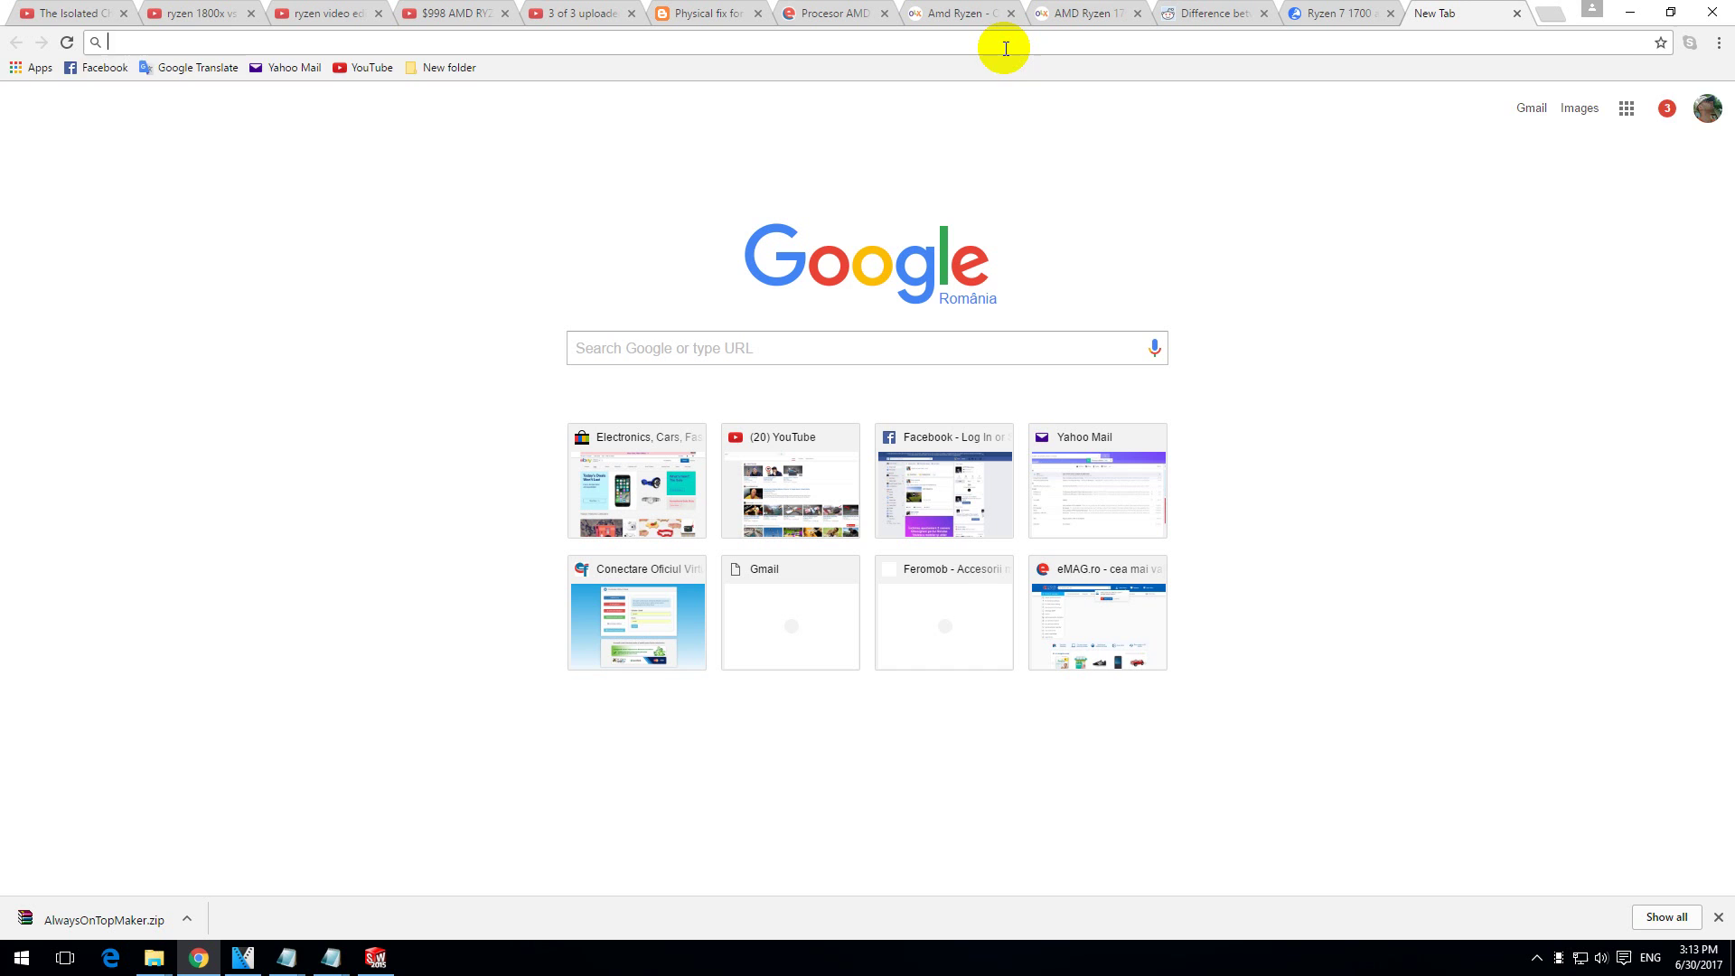
pyautogui.write('handbrake')
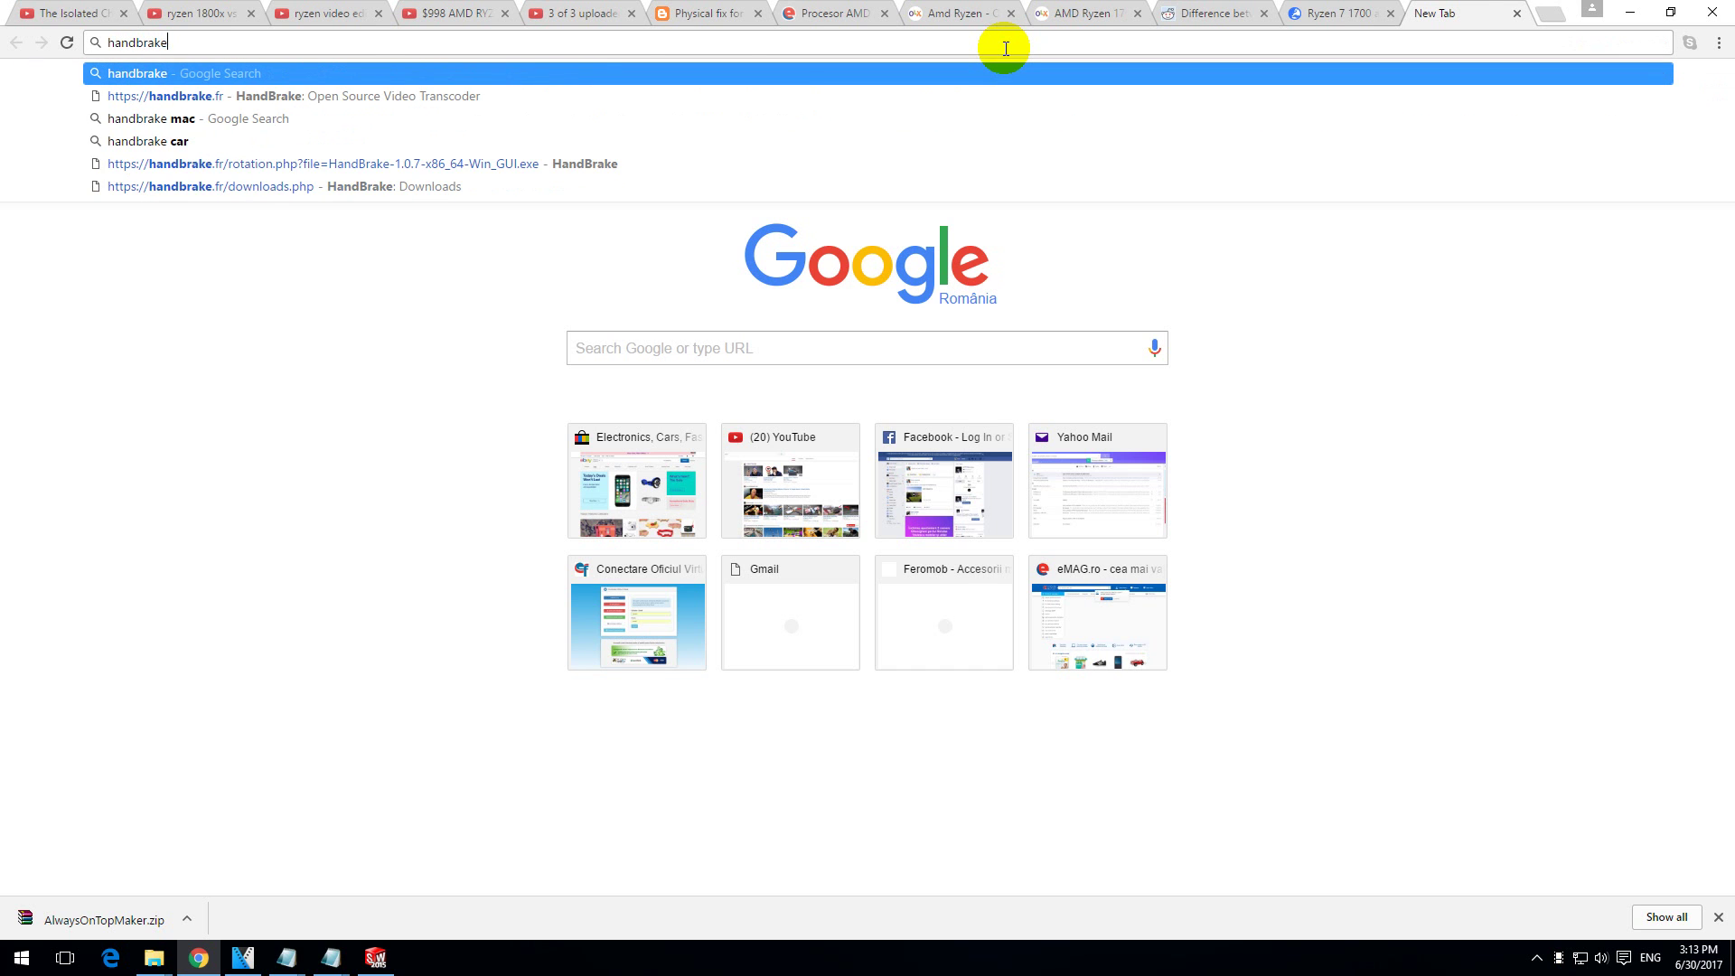
pyautogui.press('Return')
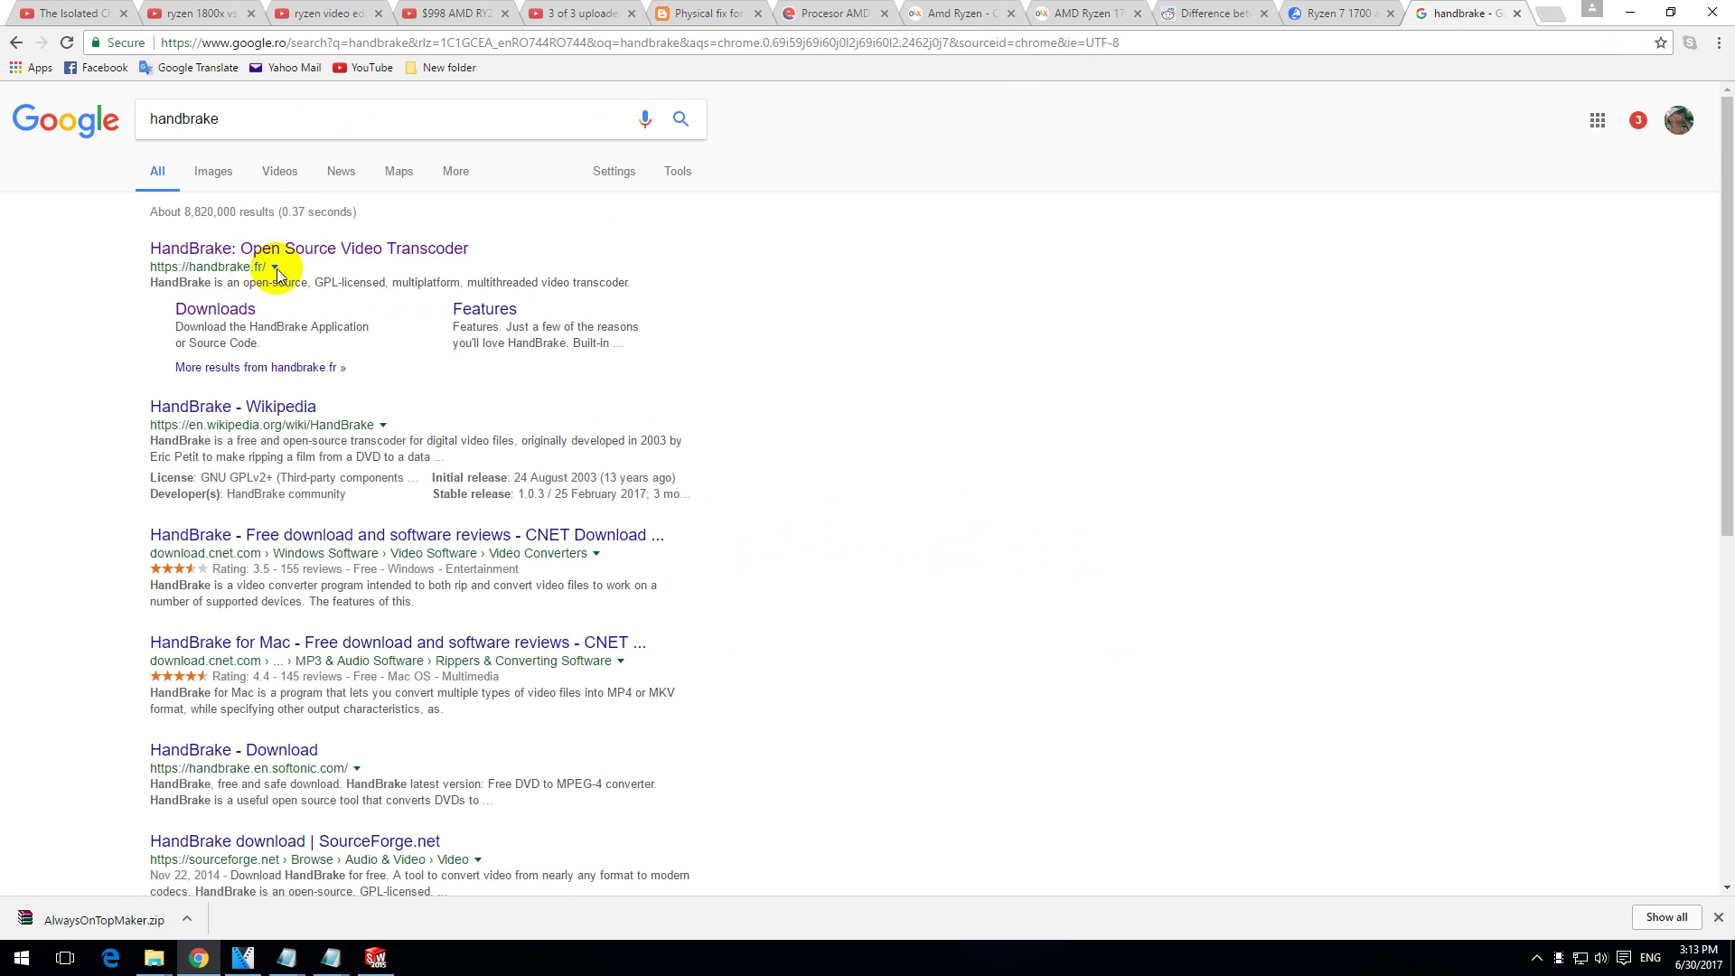
# Download HandBrake 1.0.7 from handbrake.fr and keep it despite the warning
pyautogui.click(309, 251)
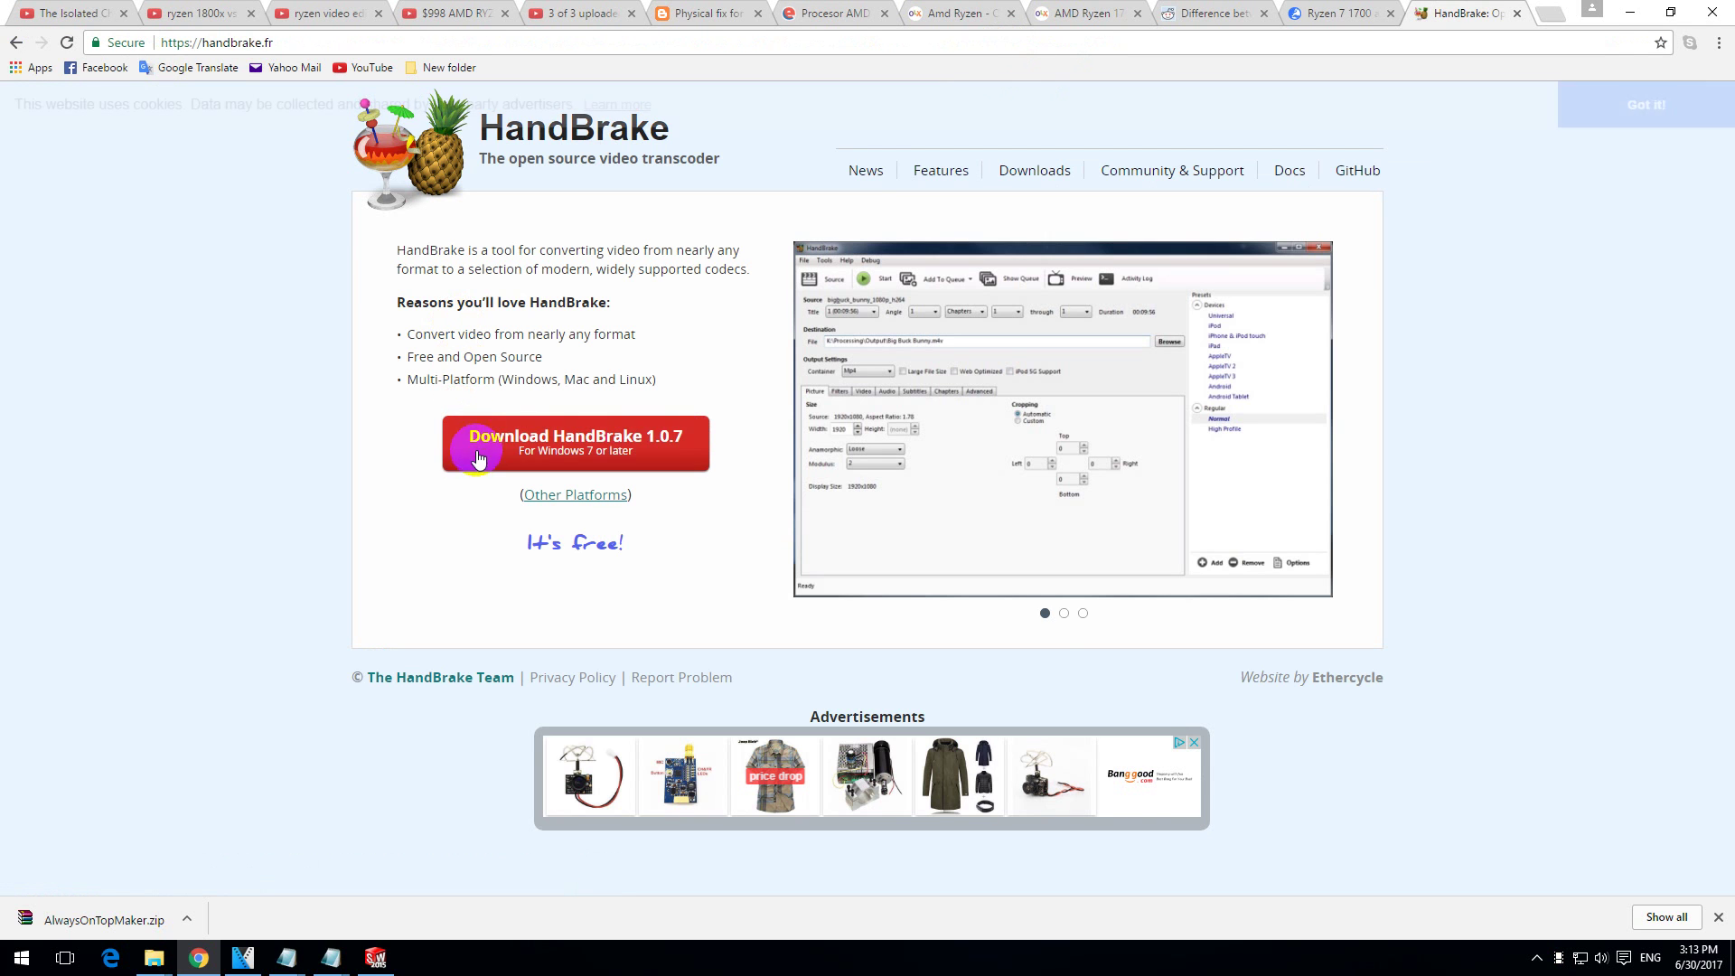
pyautogui.click(539, 443)
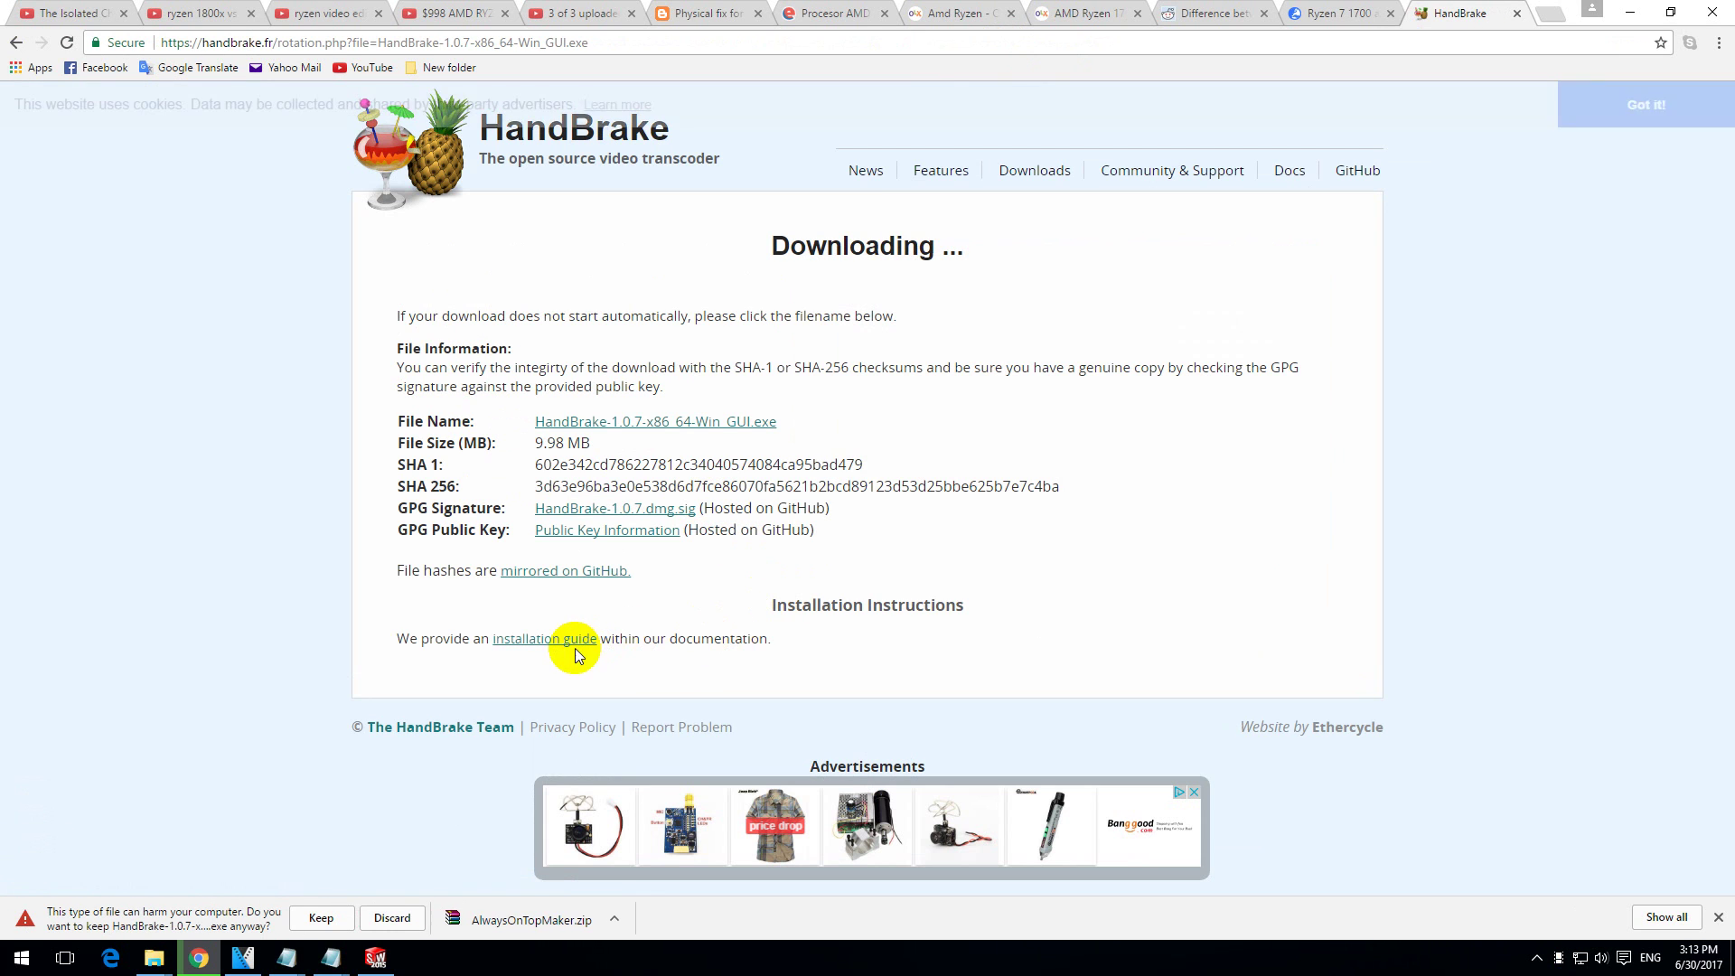
pyautogui.click(329, 918)
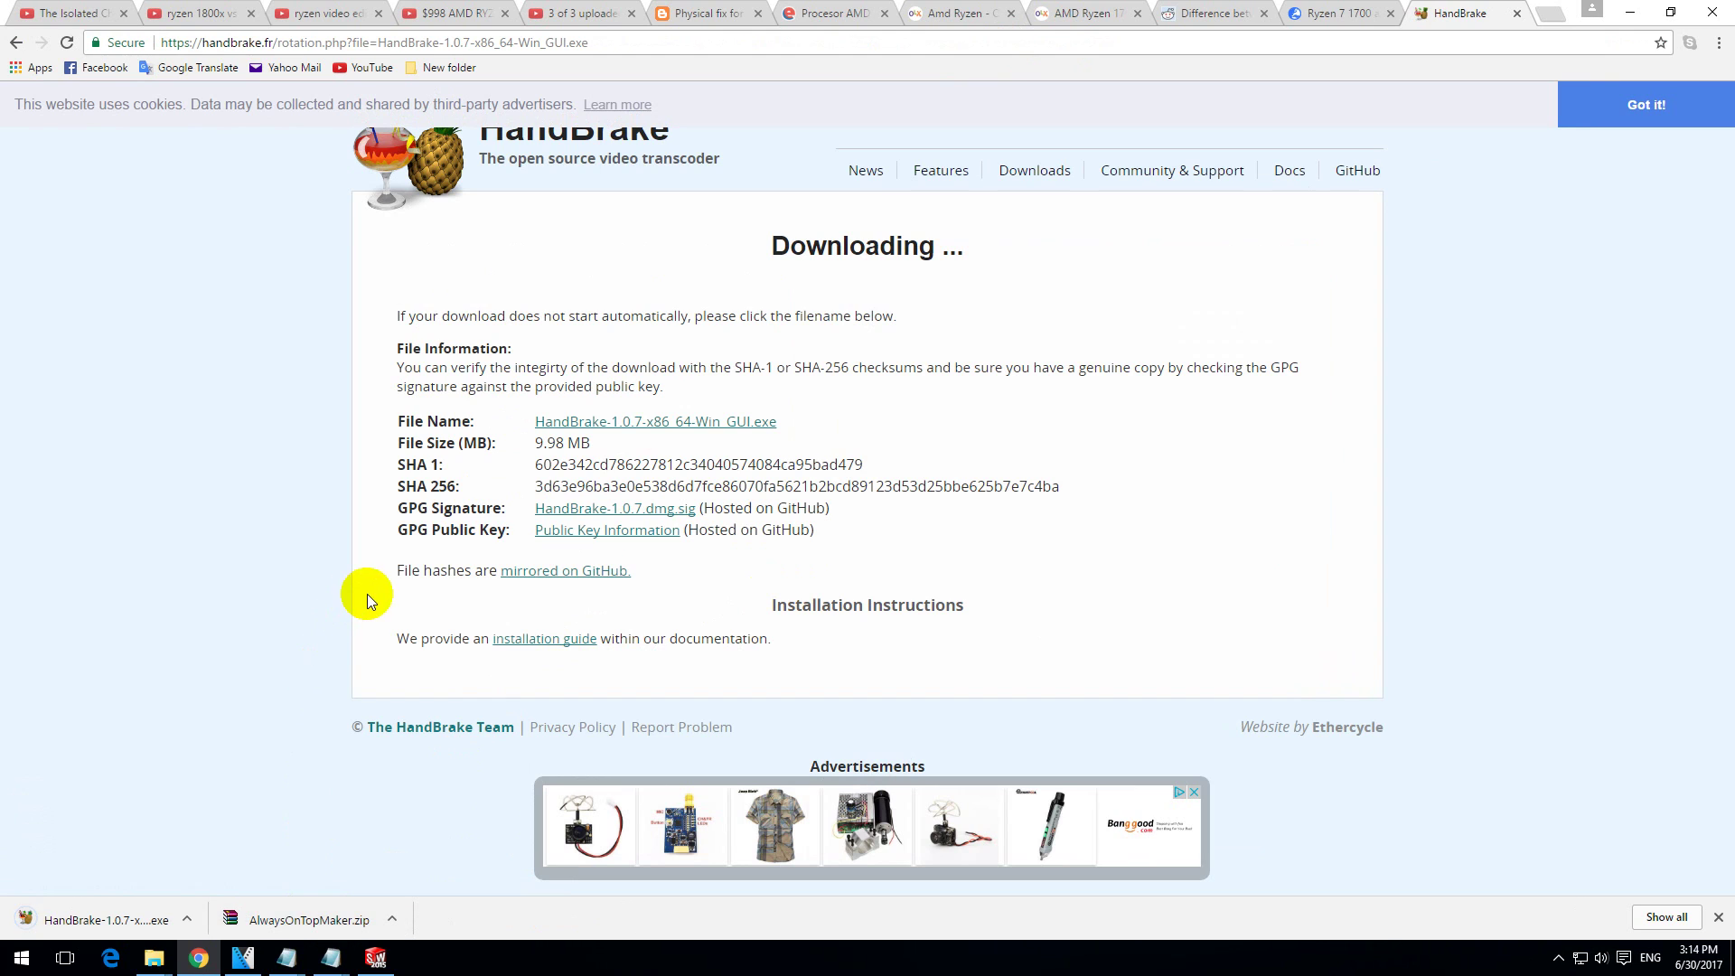
pyautogui.click(192, 922)
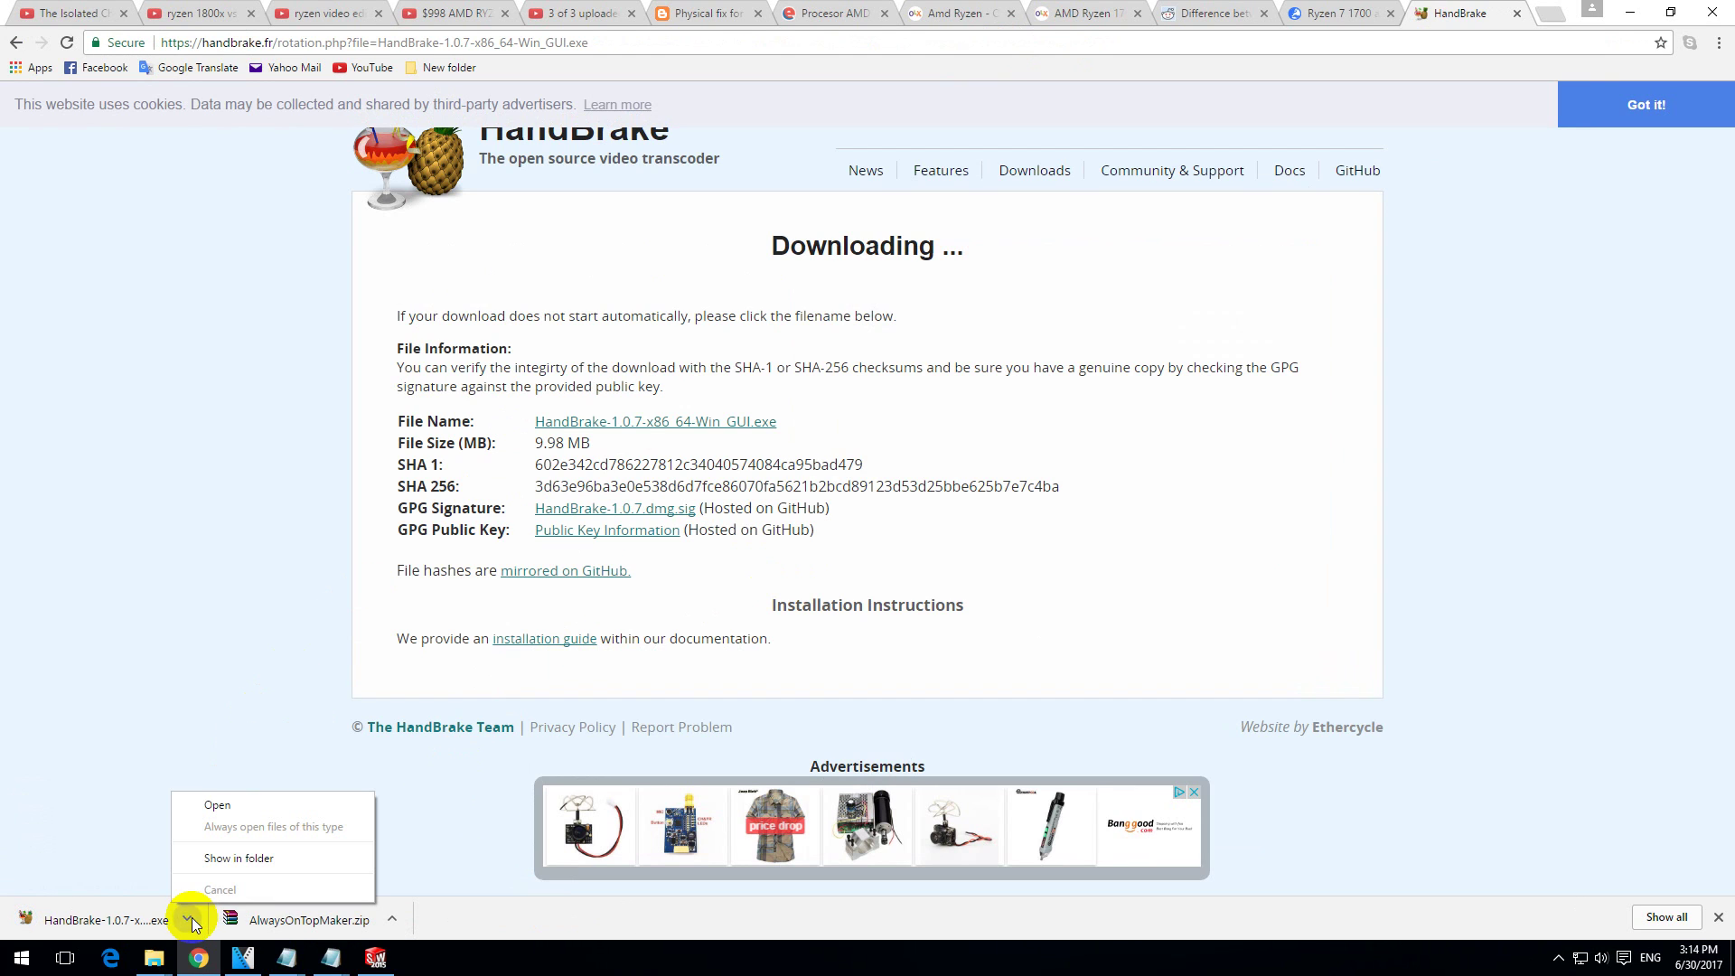
# Run the HandBrake-1.0.7 installer from its Downloads folder, allowing it despite the warning
pyautogui.click(243, 863)
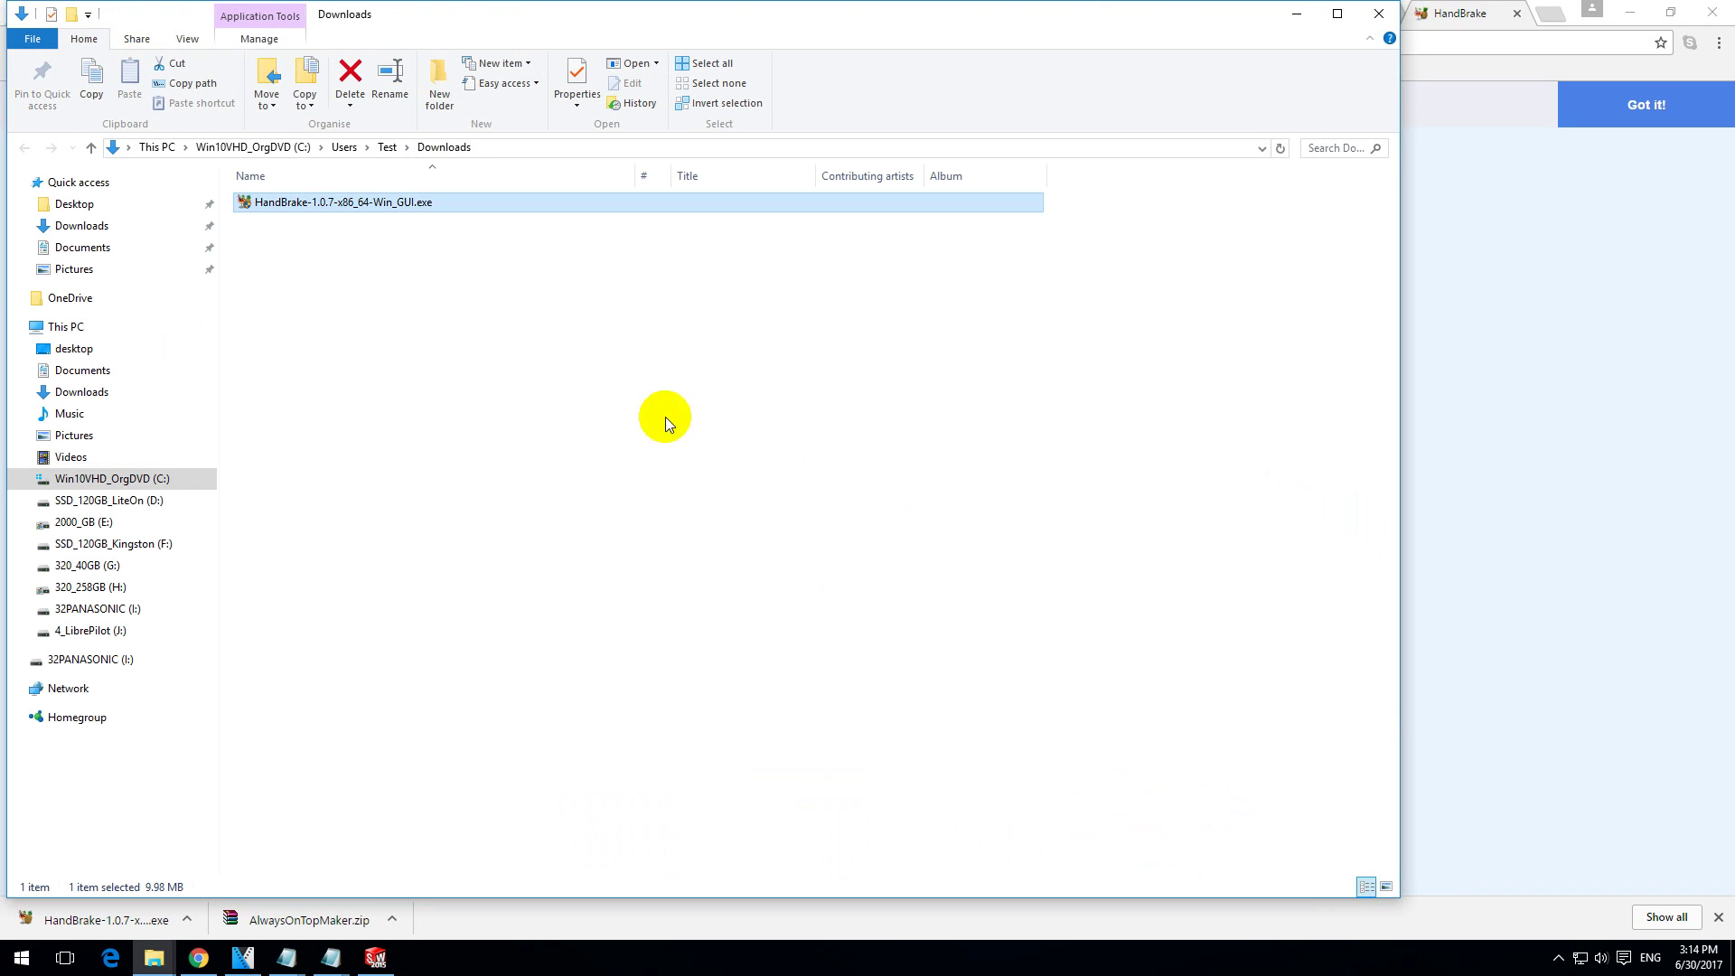
pyautogui.doubleClick(396, 204)
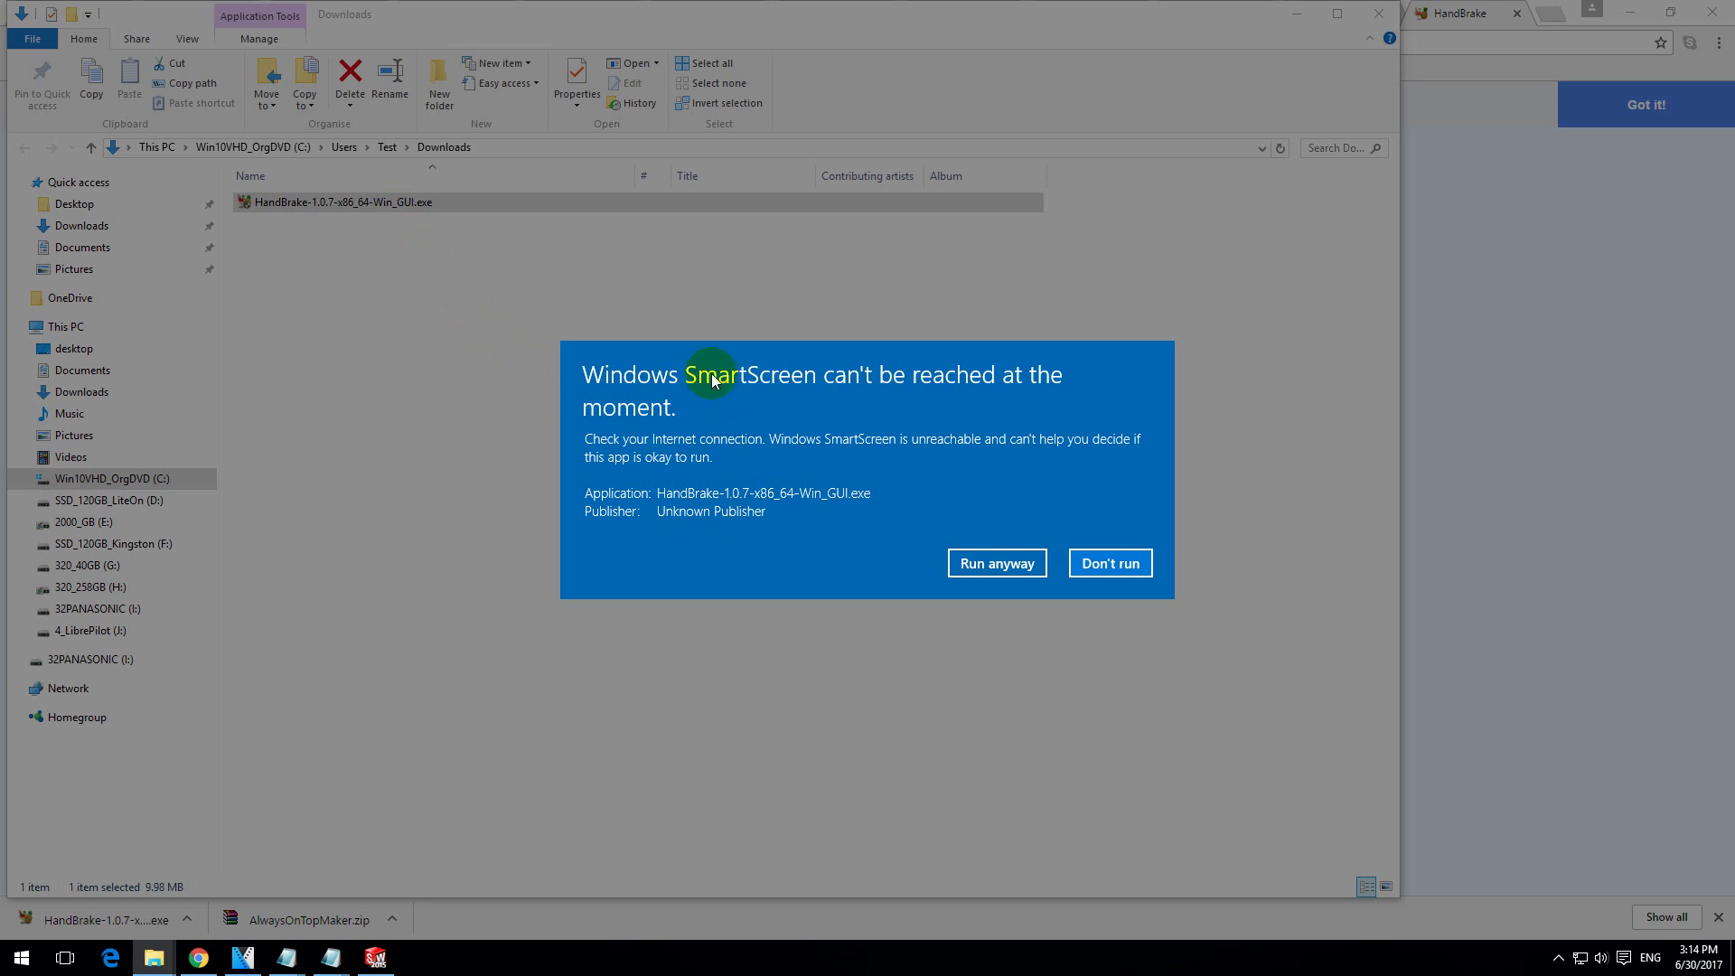
pyautogui.click(997, 564)
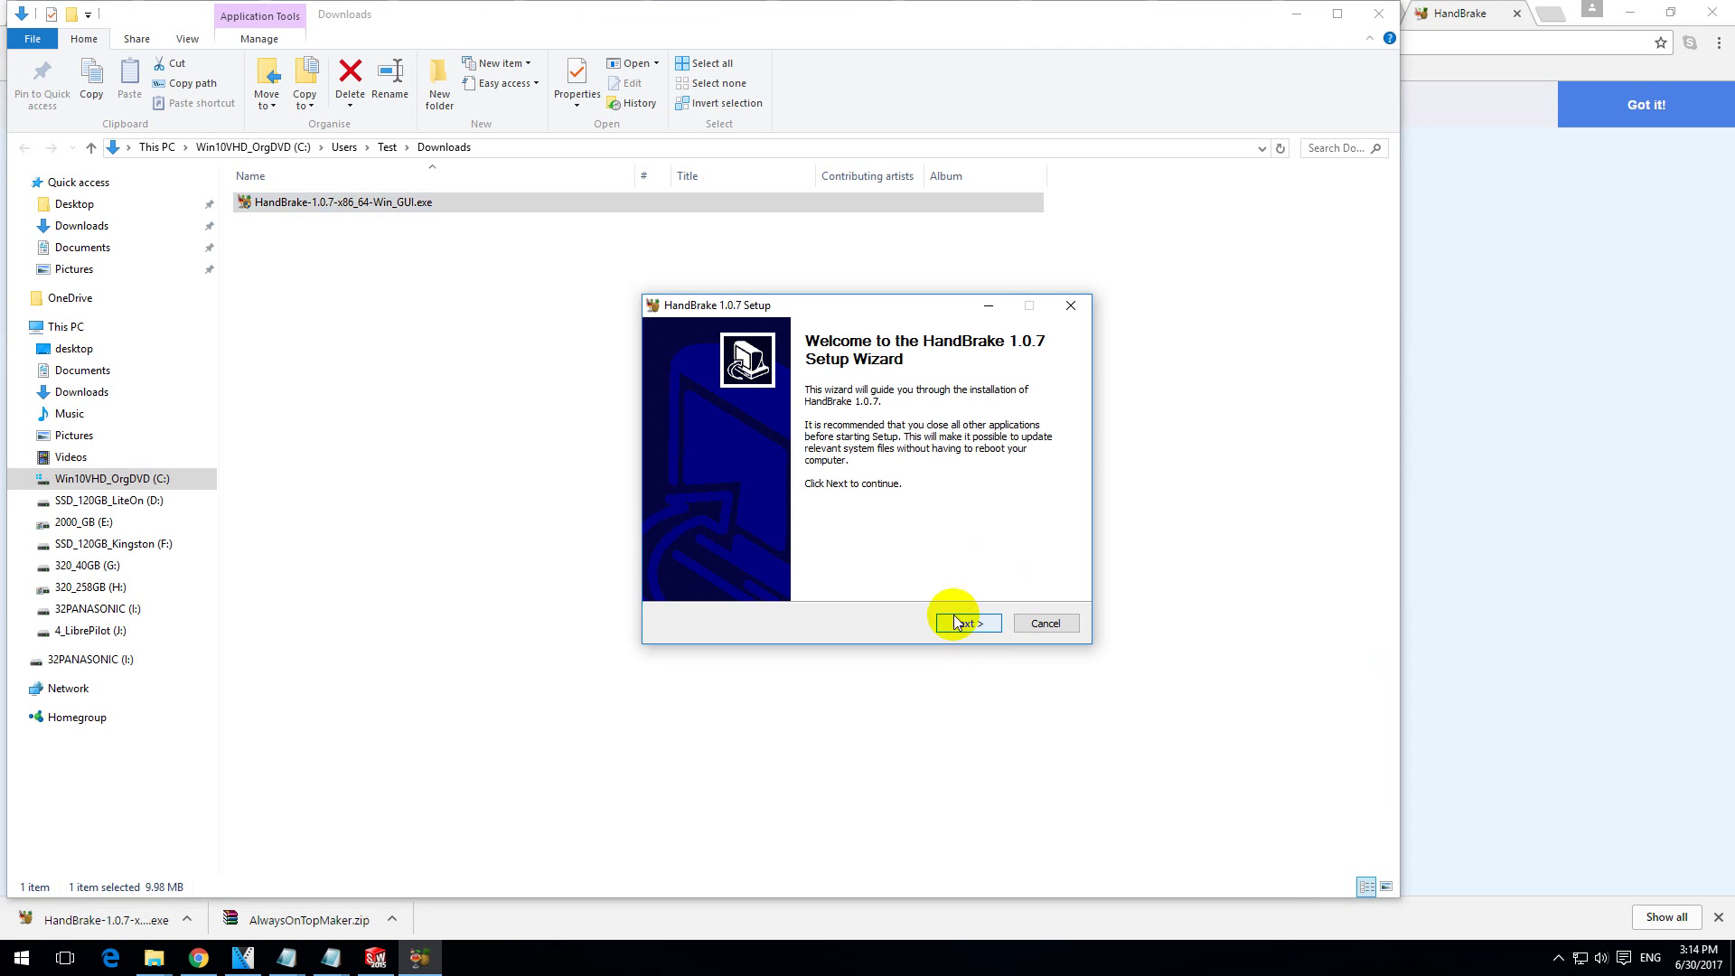
# Finish the setup wizard with default settings, then minimize Explorer and Chrome to reveal the desktop
pyautogui.click(967, 625)
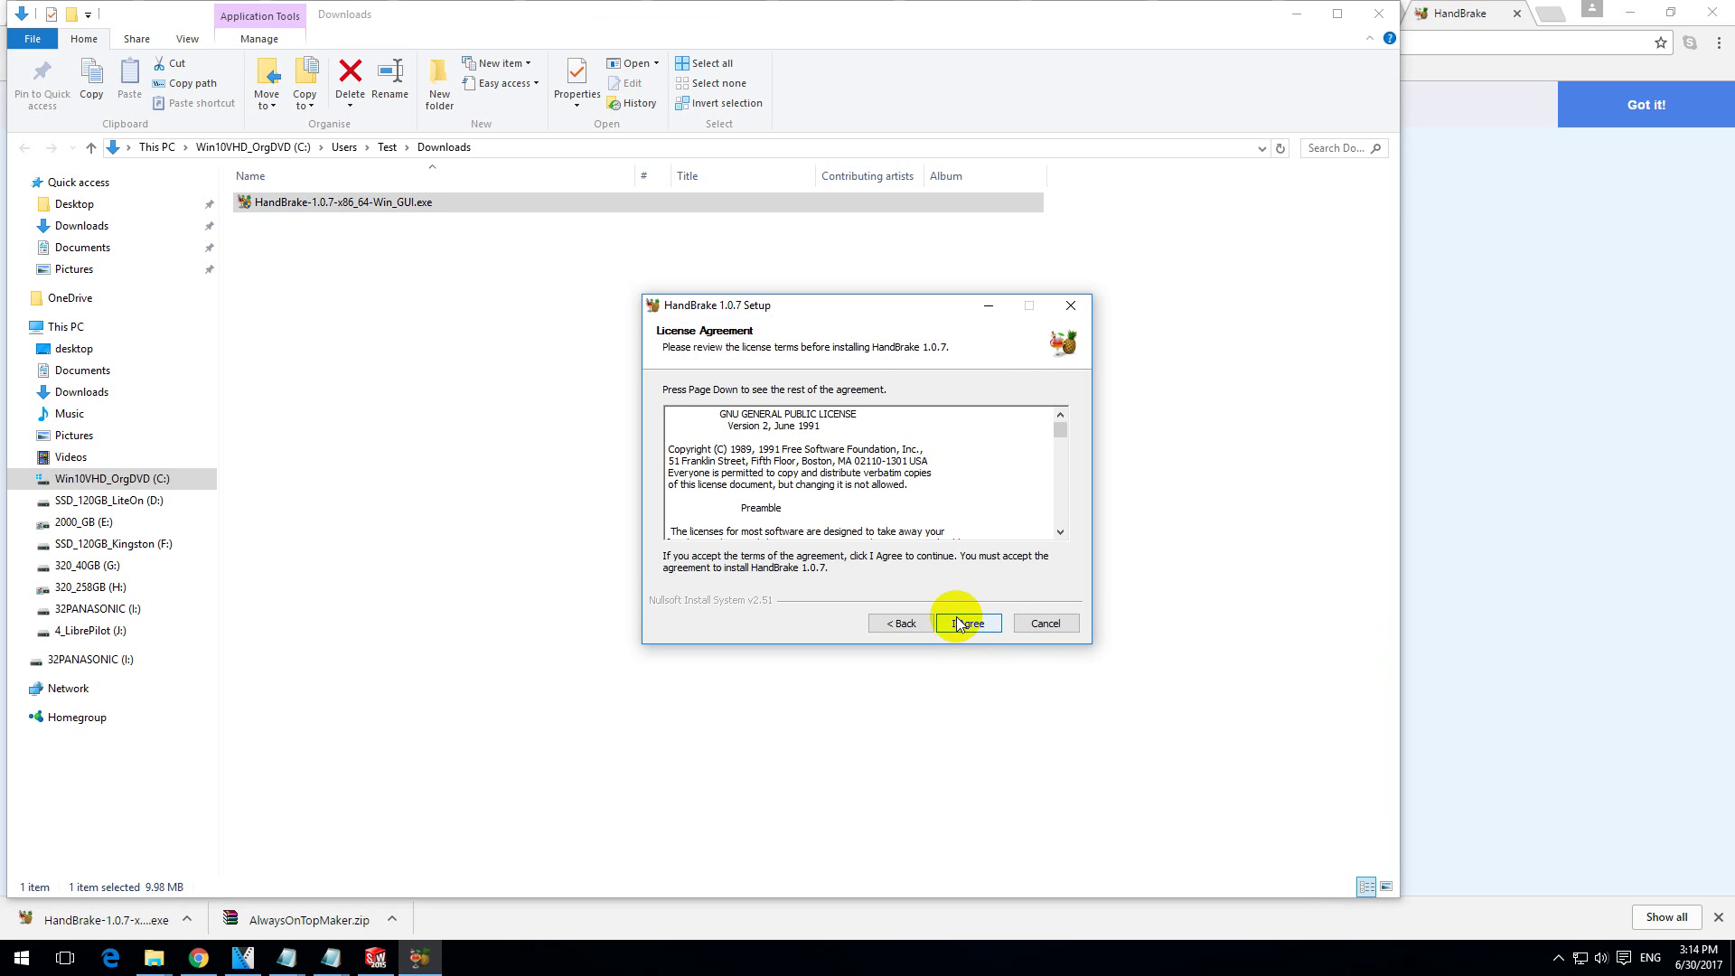
pyautogui.click(959, 624)
pyautogui.click(973, 622)
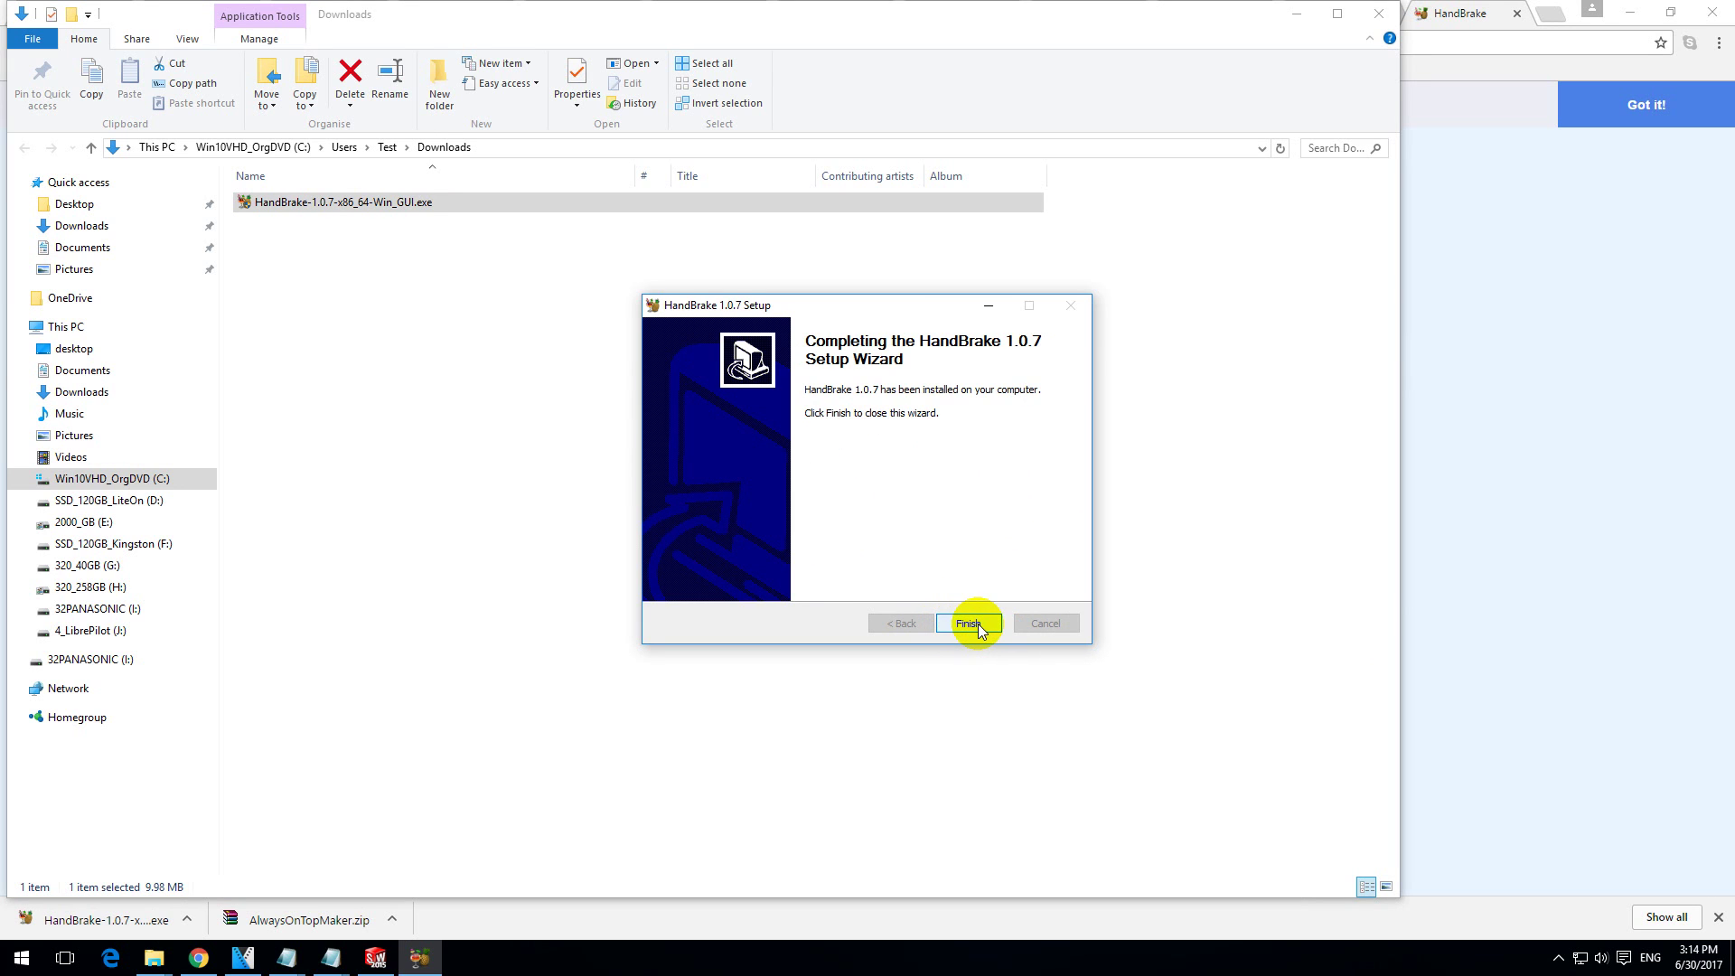
pyautogui.click(973, 624)
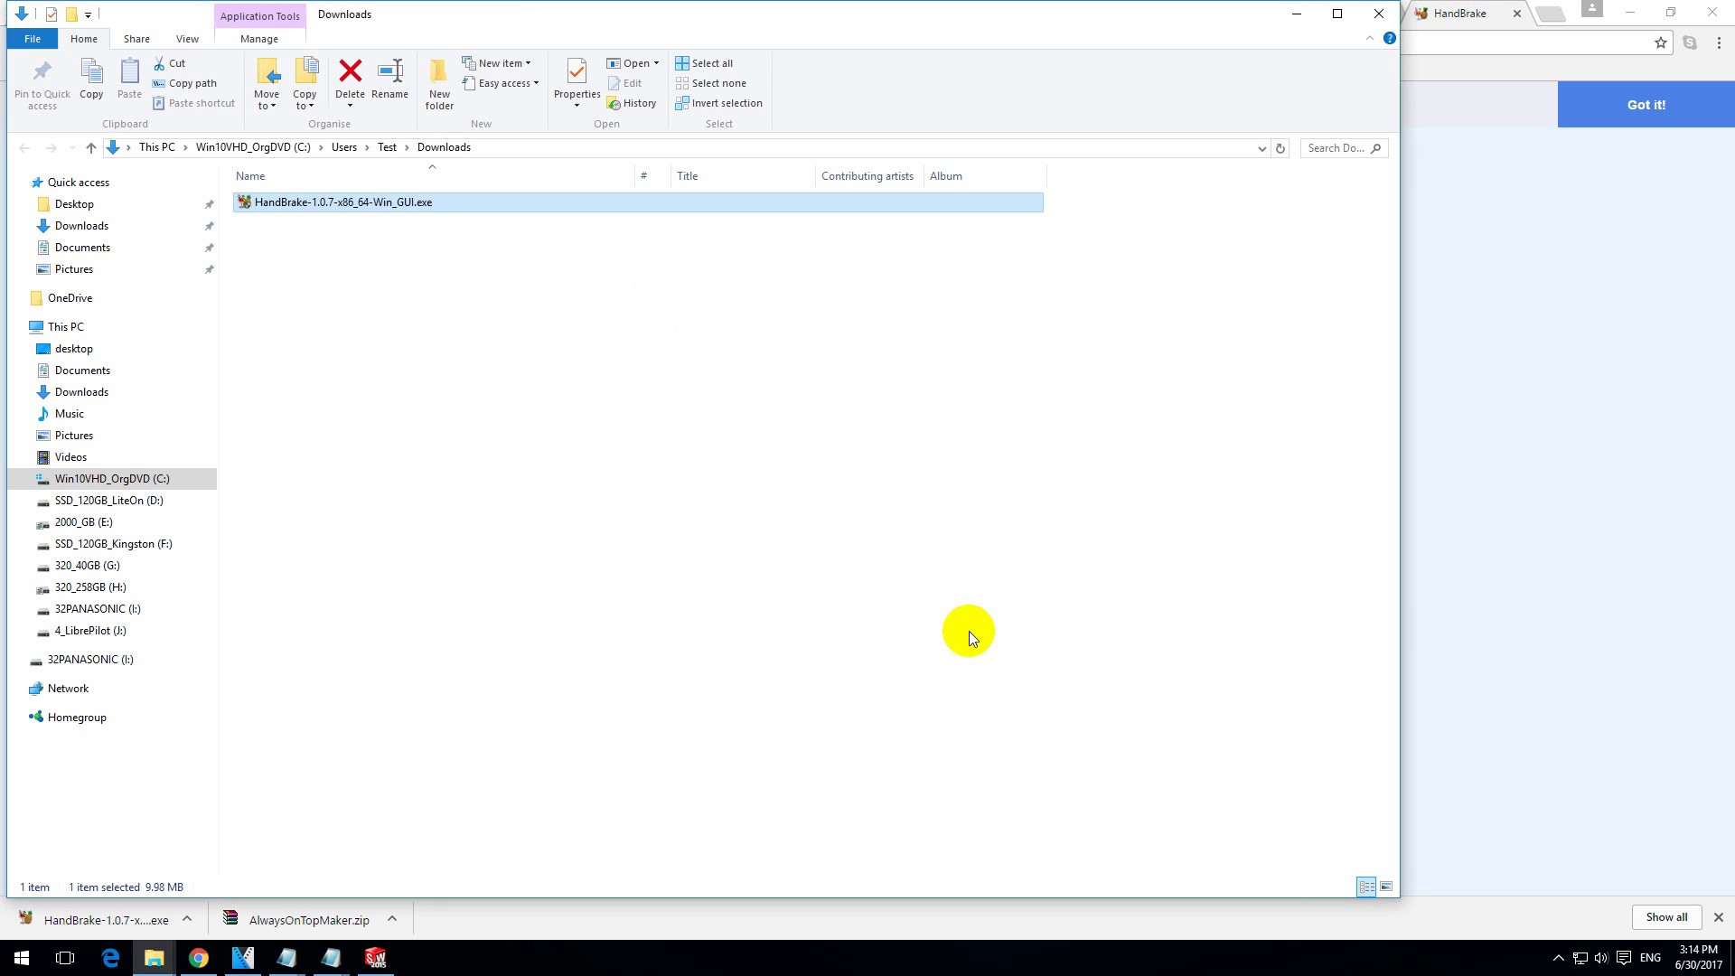
pyautogui.click(1294, 18)
pyautogui.click(1631, 12)
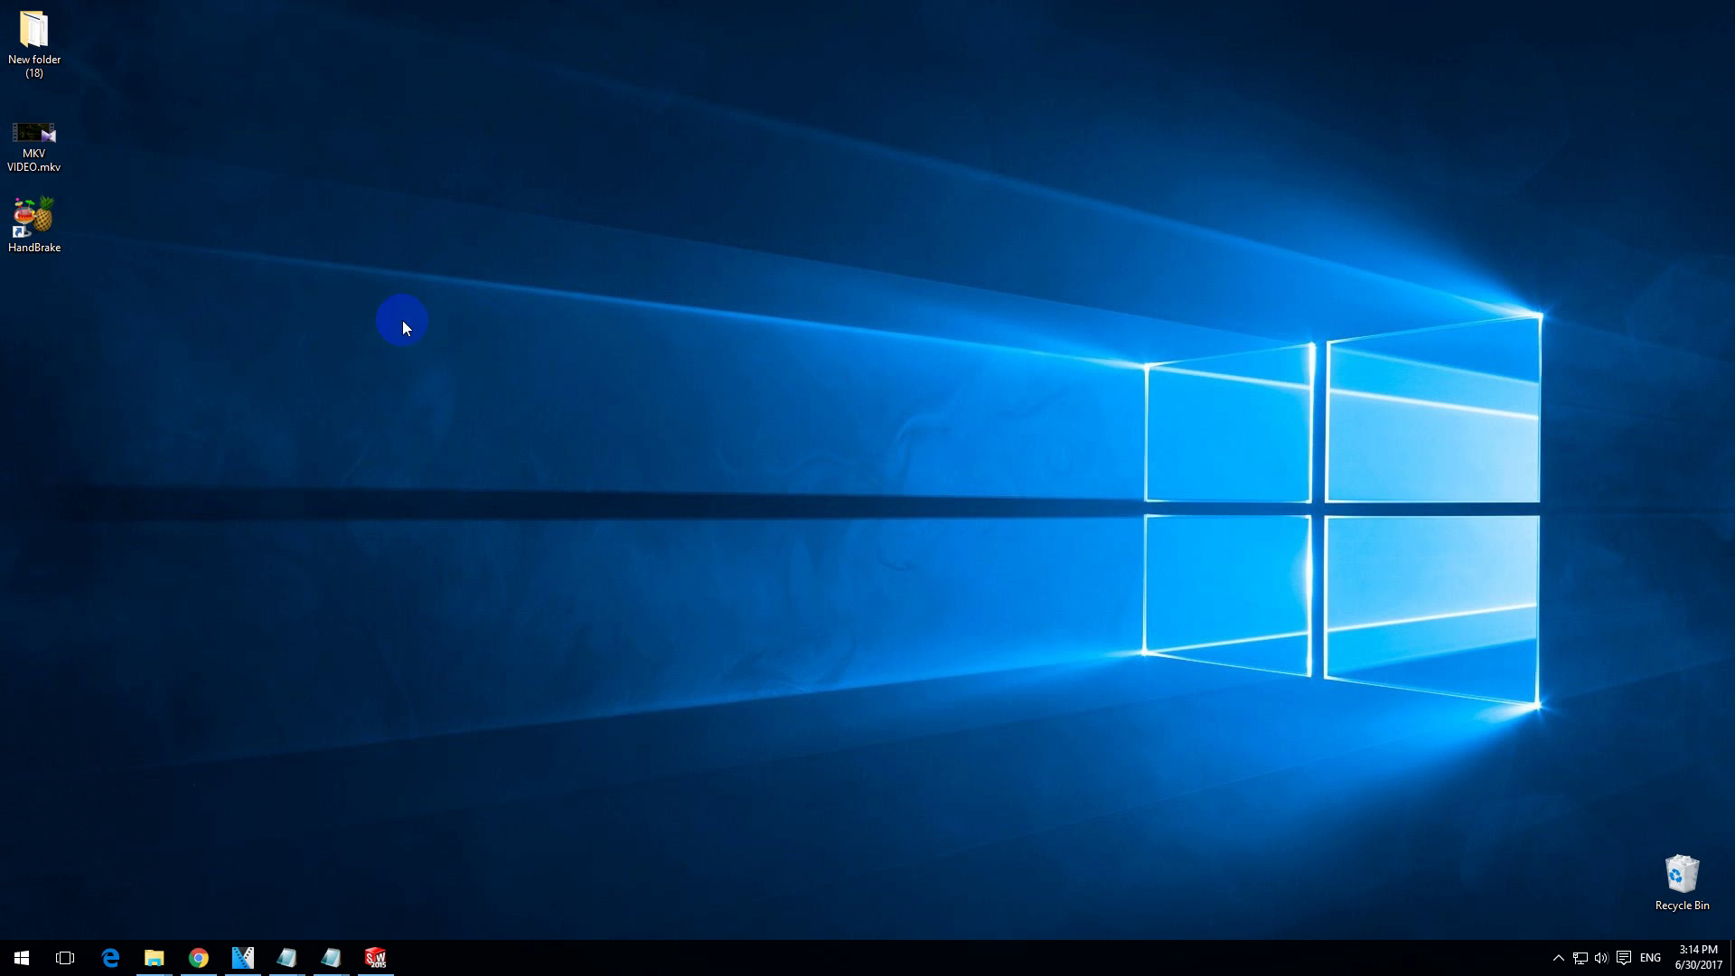
# Launch HandBrake, decline queue recovery, and load MKV VIDEO.mkv as the source
pyautogui.click(47, 238)
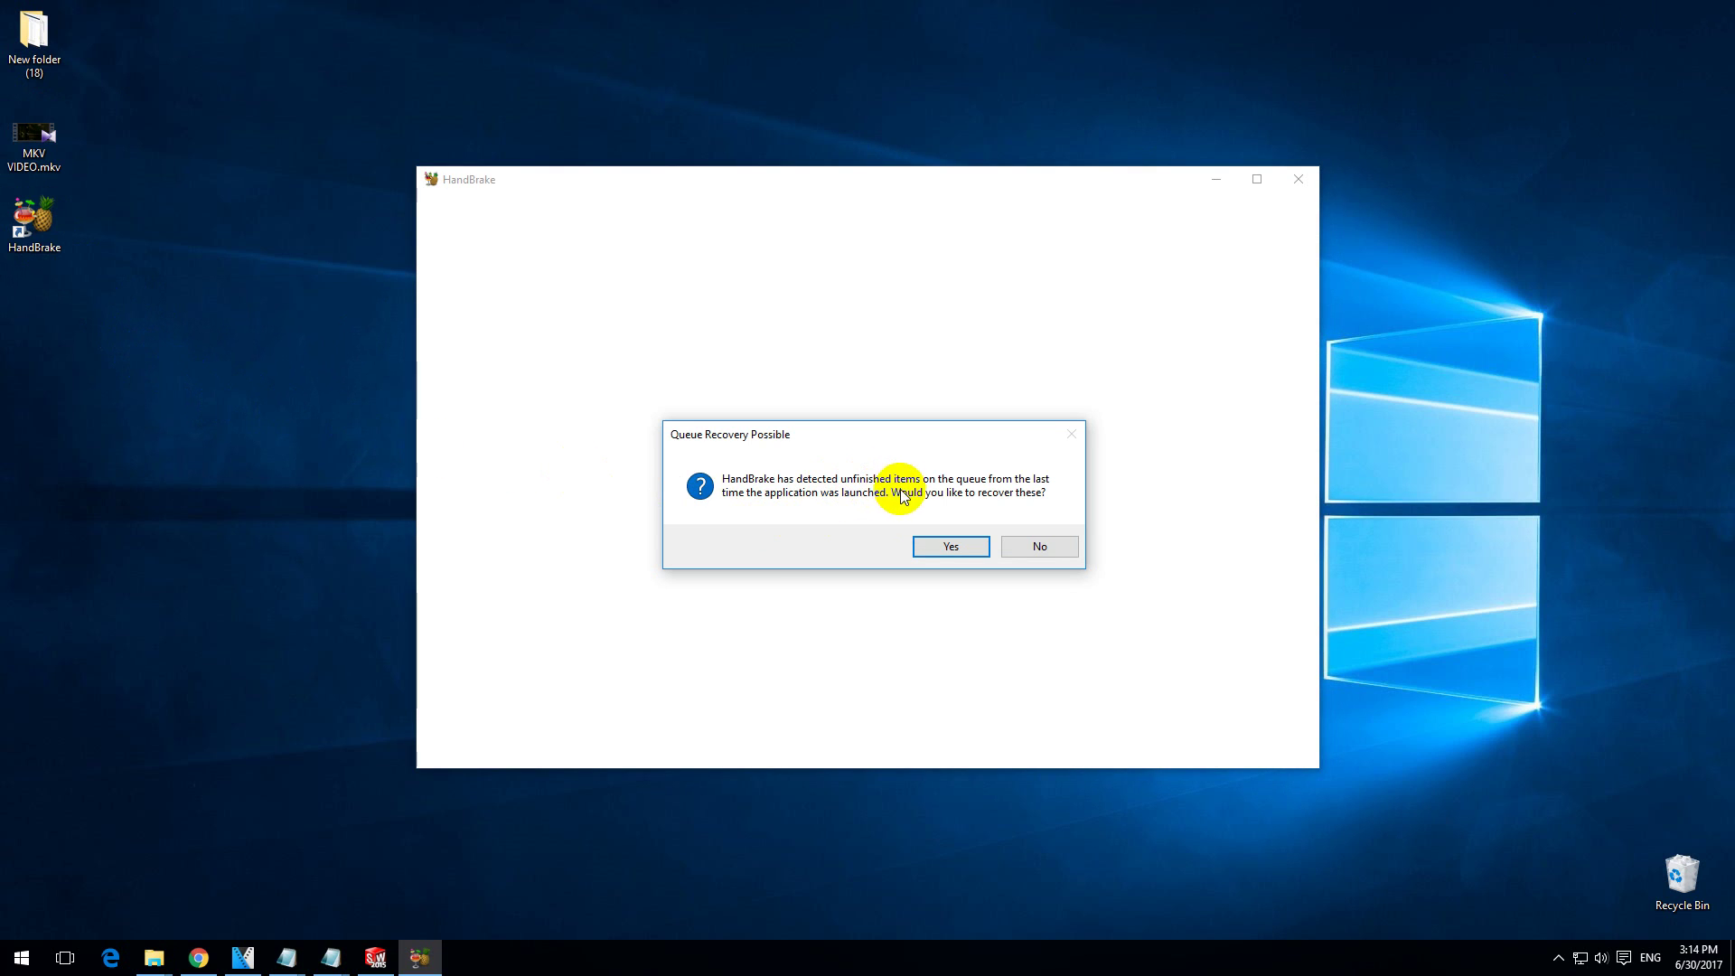
pyautogui.click(1034, 547)
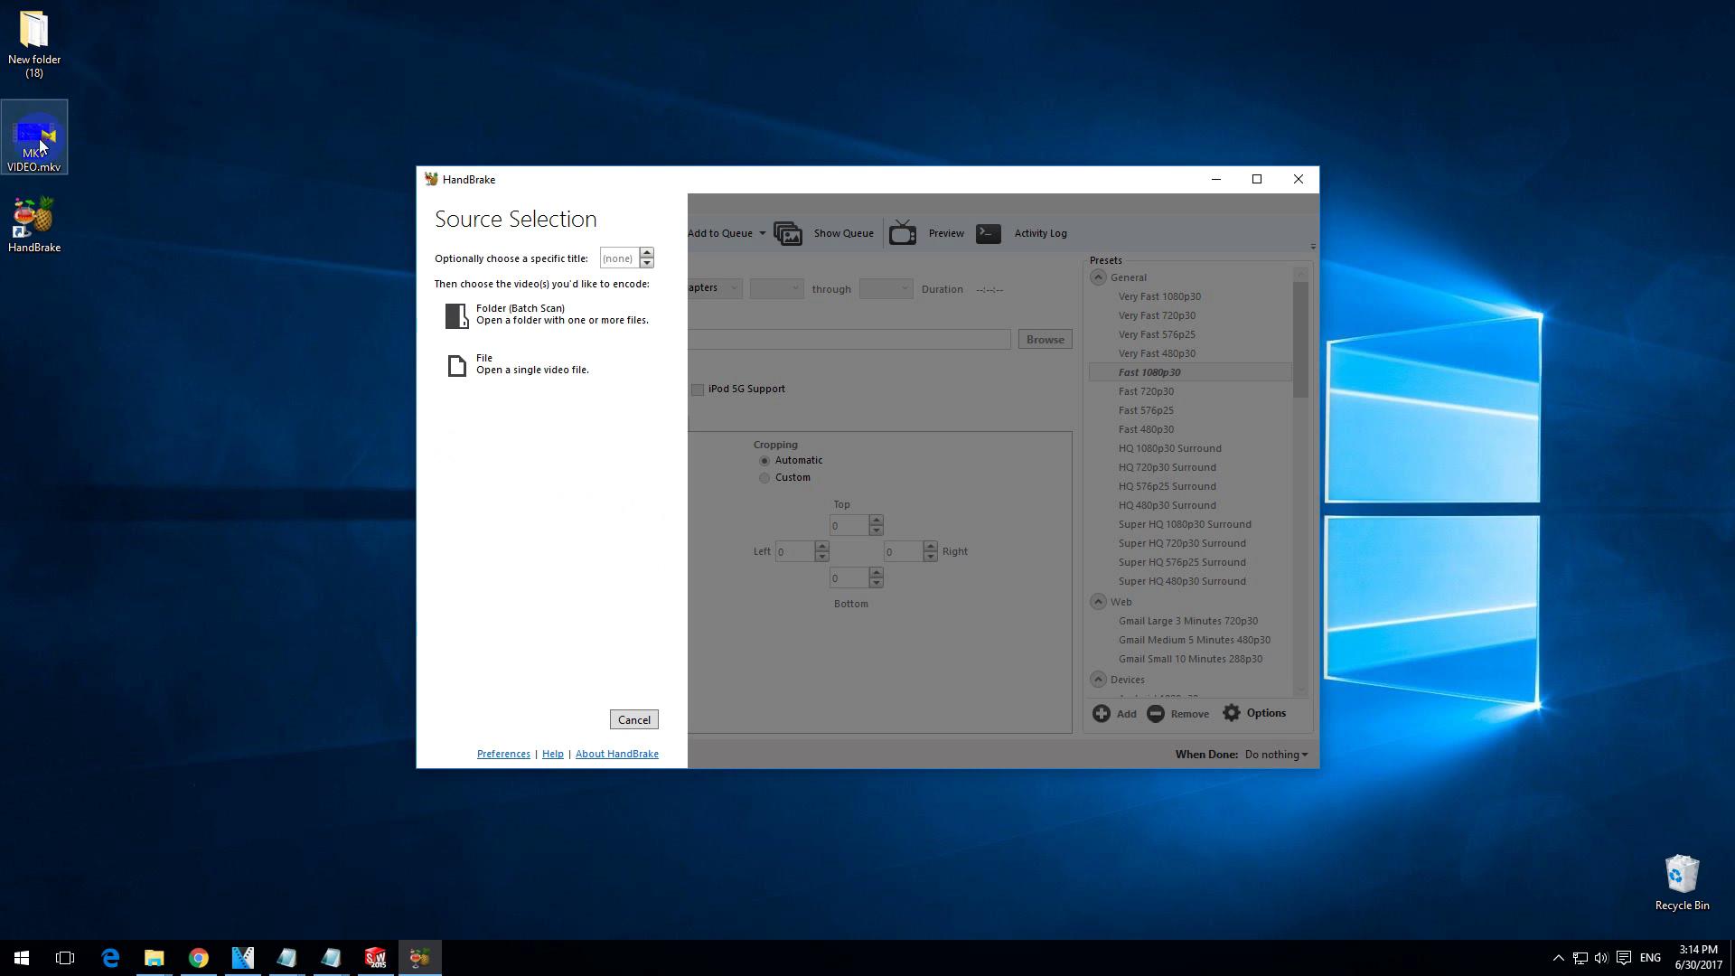
pyautogui.moveTo(40, 143); pyautogui.dragTo(818, 511)
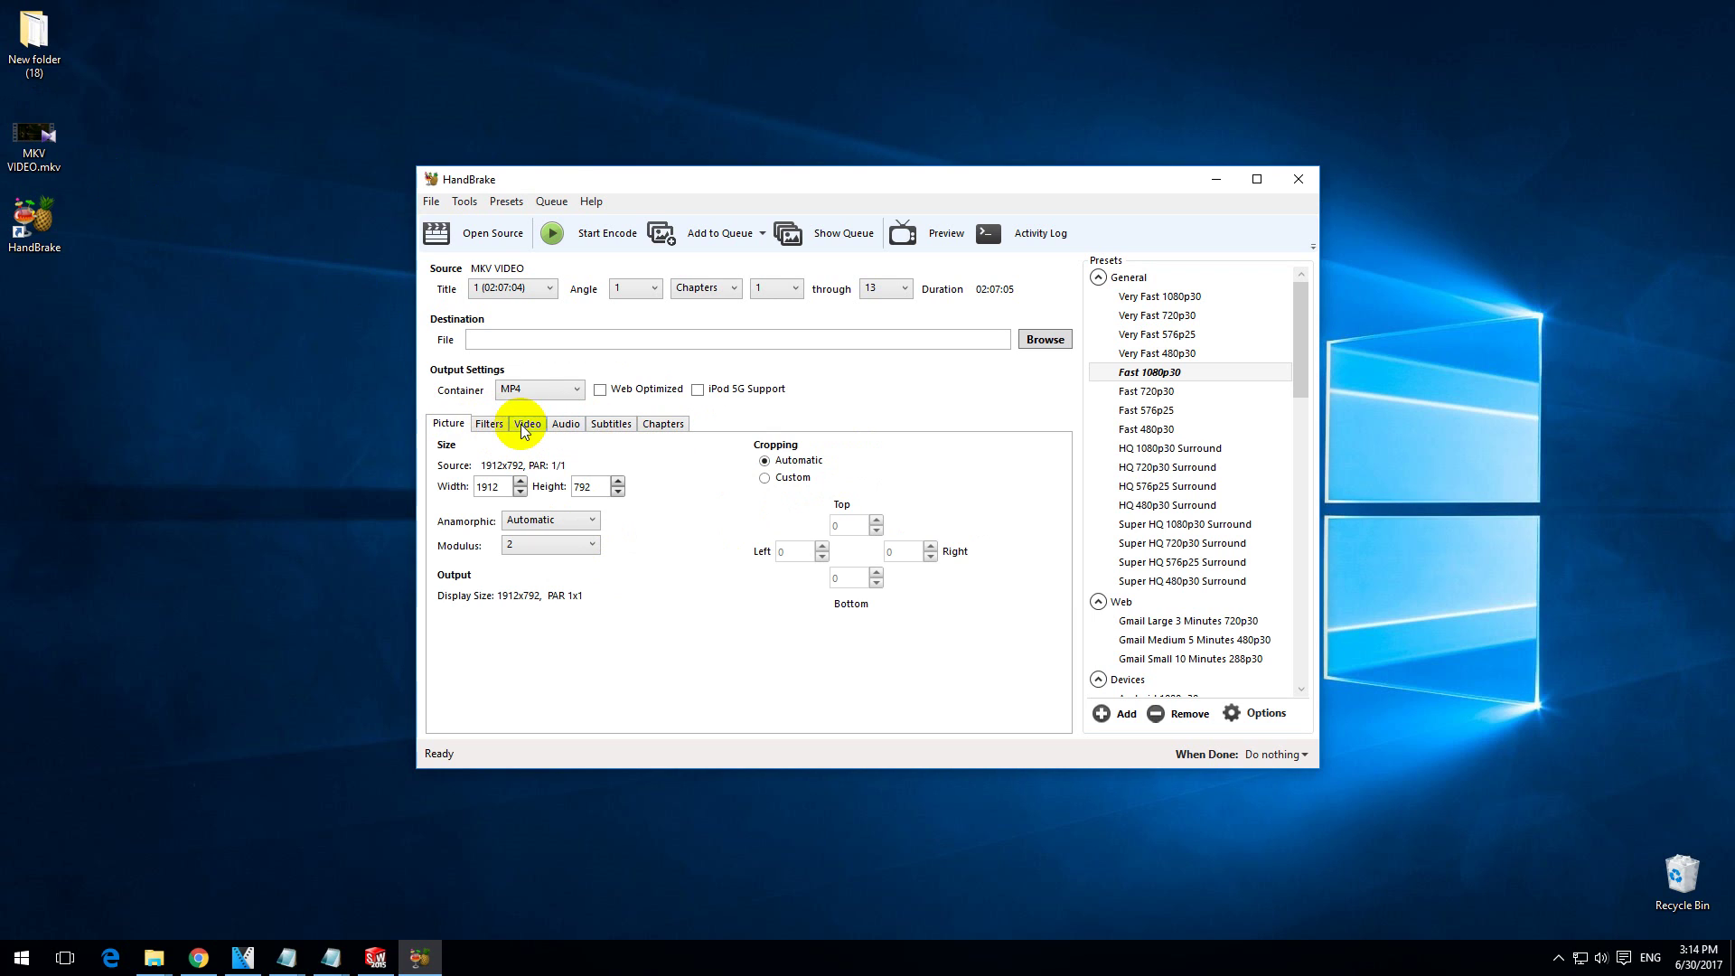
# Check MKV VIDEO.mkv's Properties details (1912x792, 23 fps), then view HandBrake's Filters settings
pyautogui.click(500, 493)
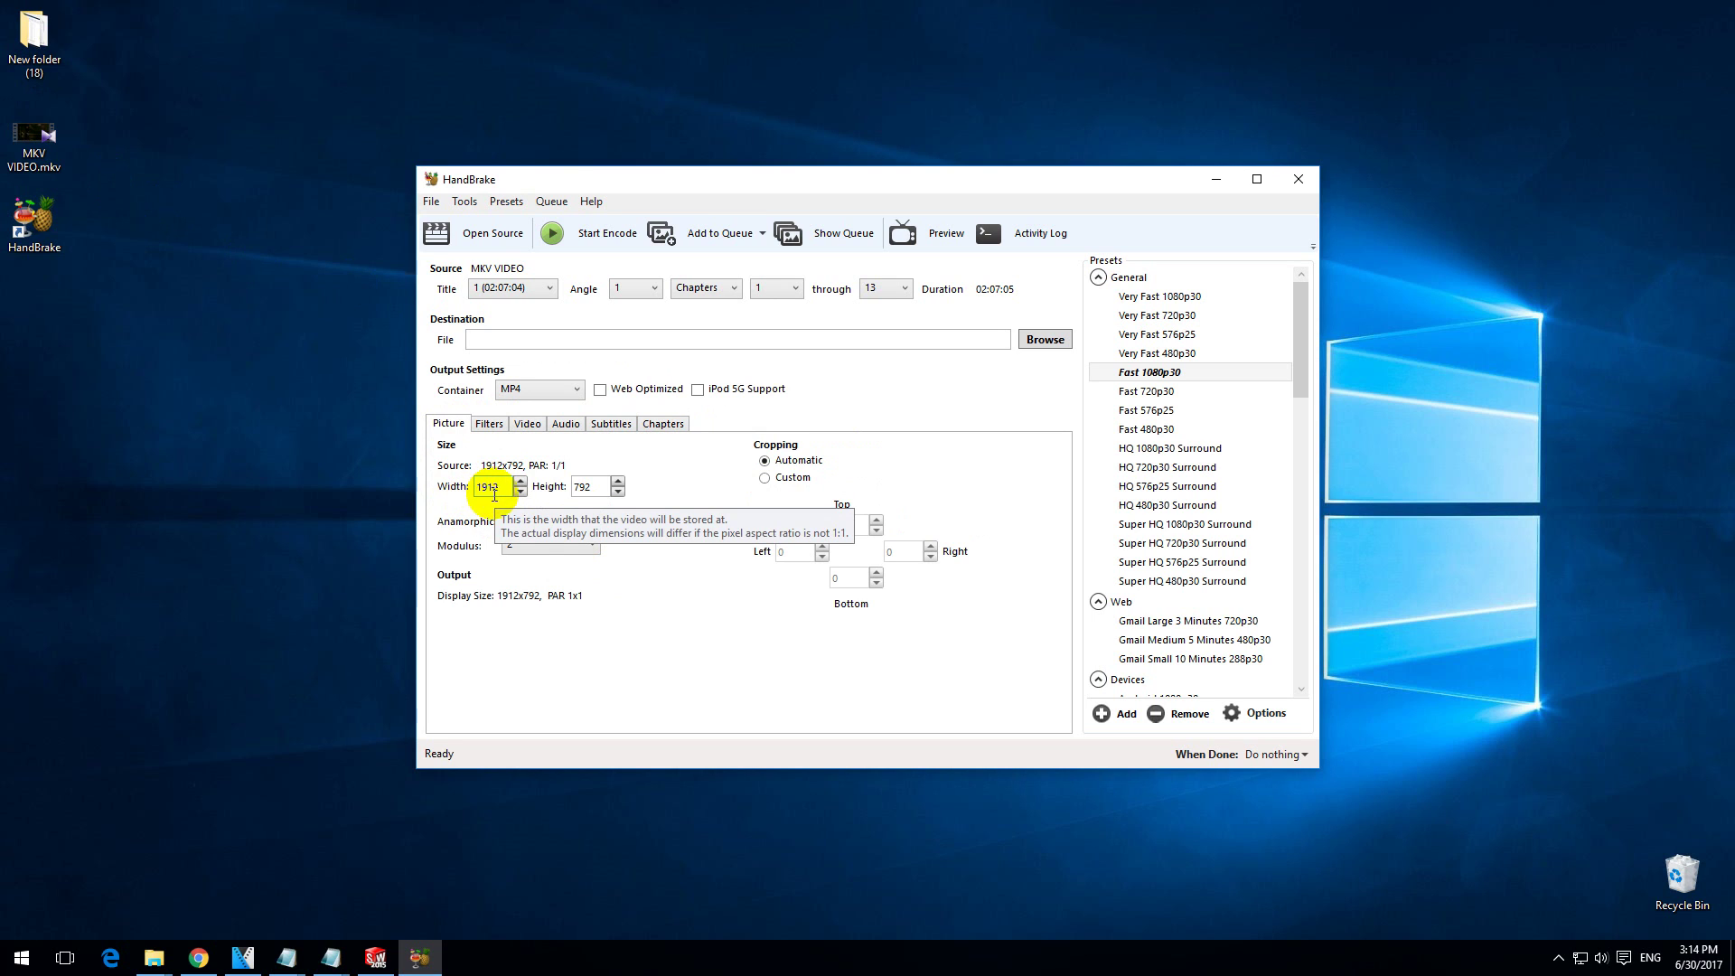
pyautogui.rightClick(34, 141)
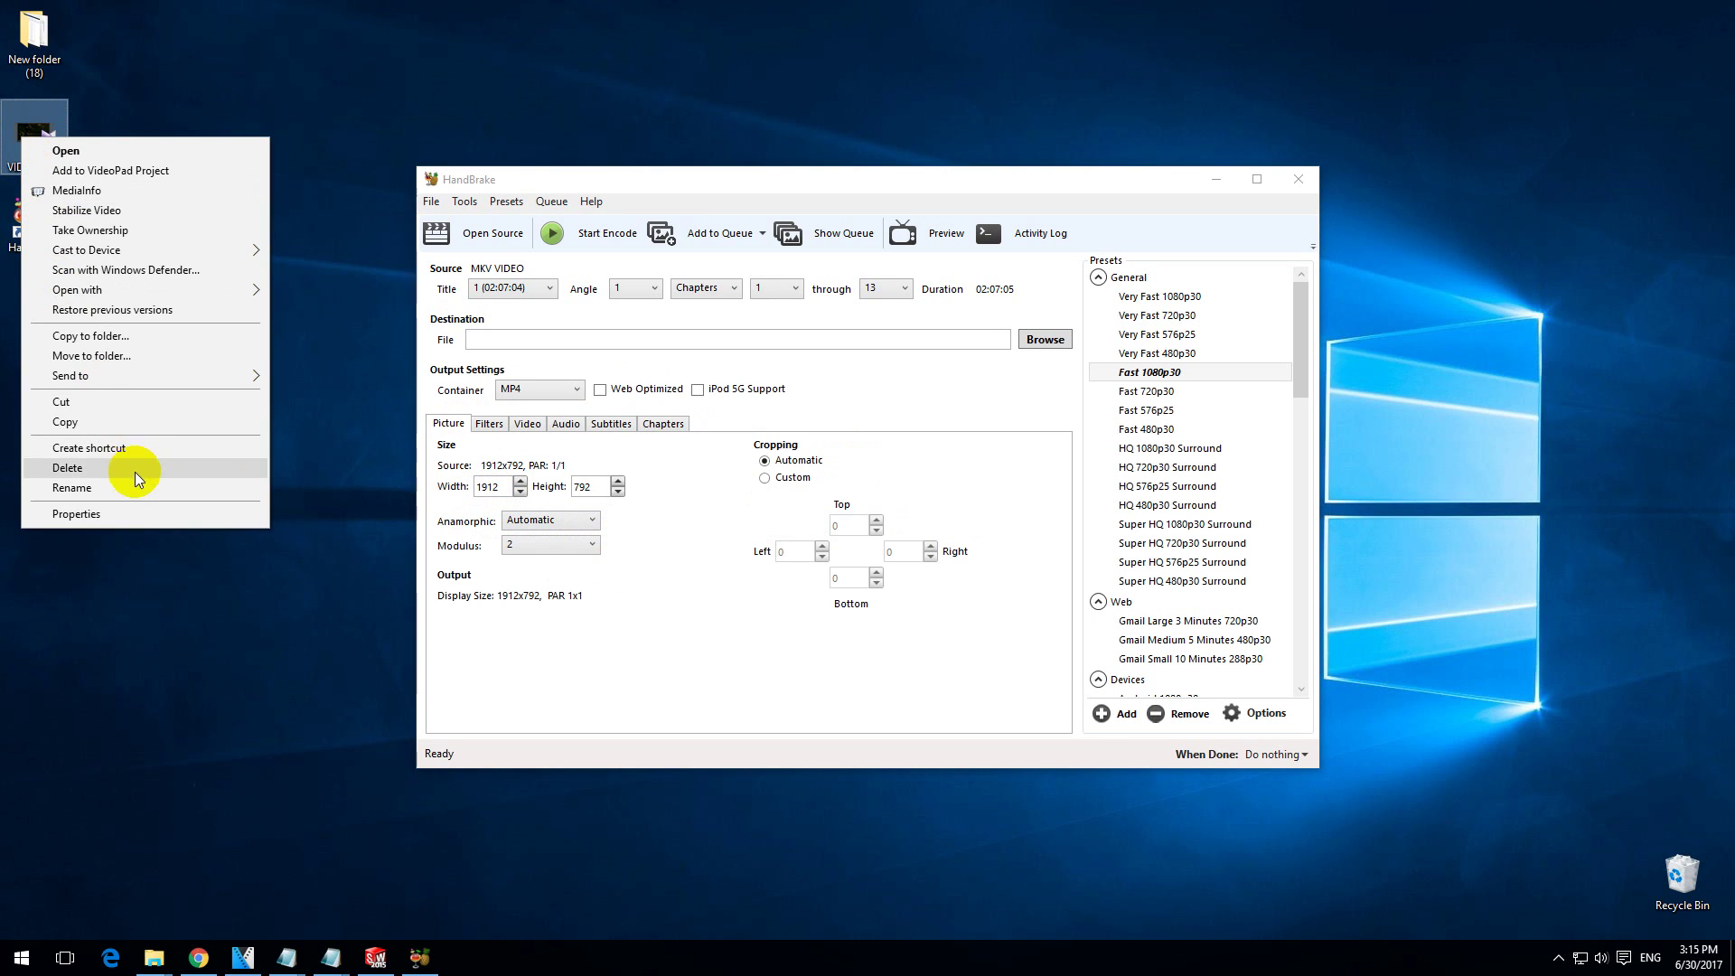
pyautogui.click(121, 511)
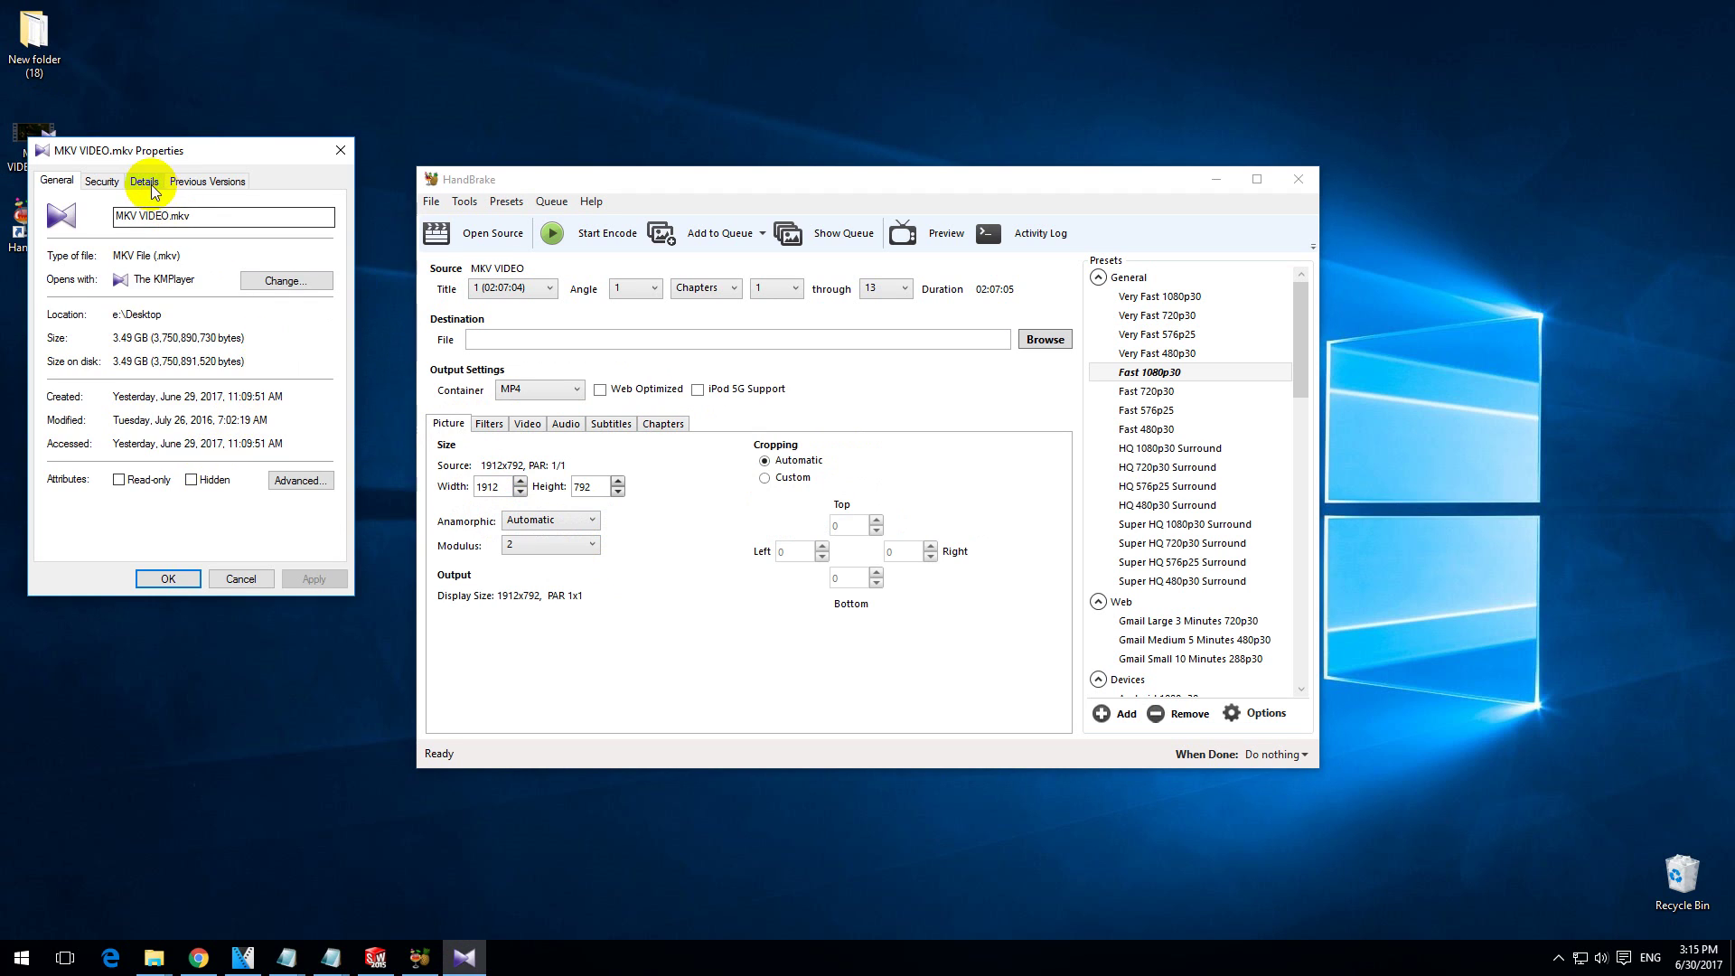
pyautogui.click(152, 188)
pyautogui.moveTo(178, 150); pyautogui.dragTo(205, 362)
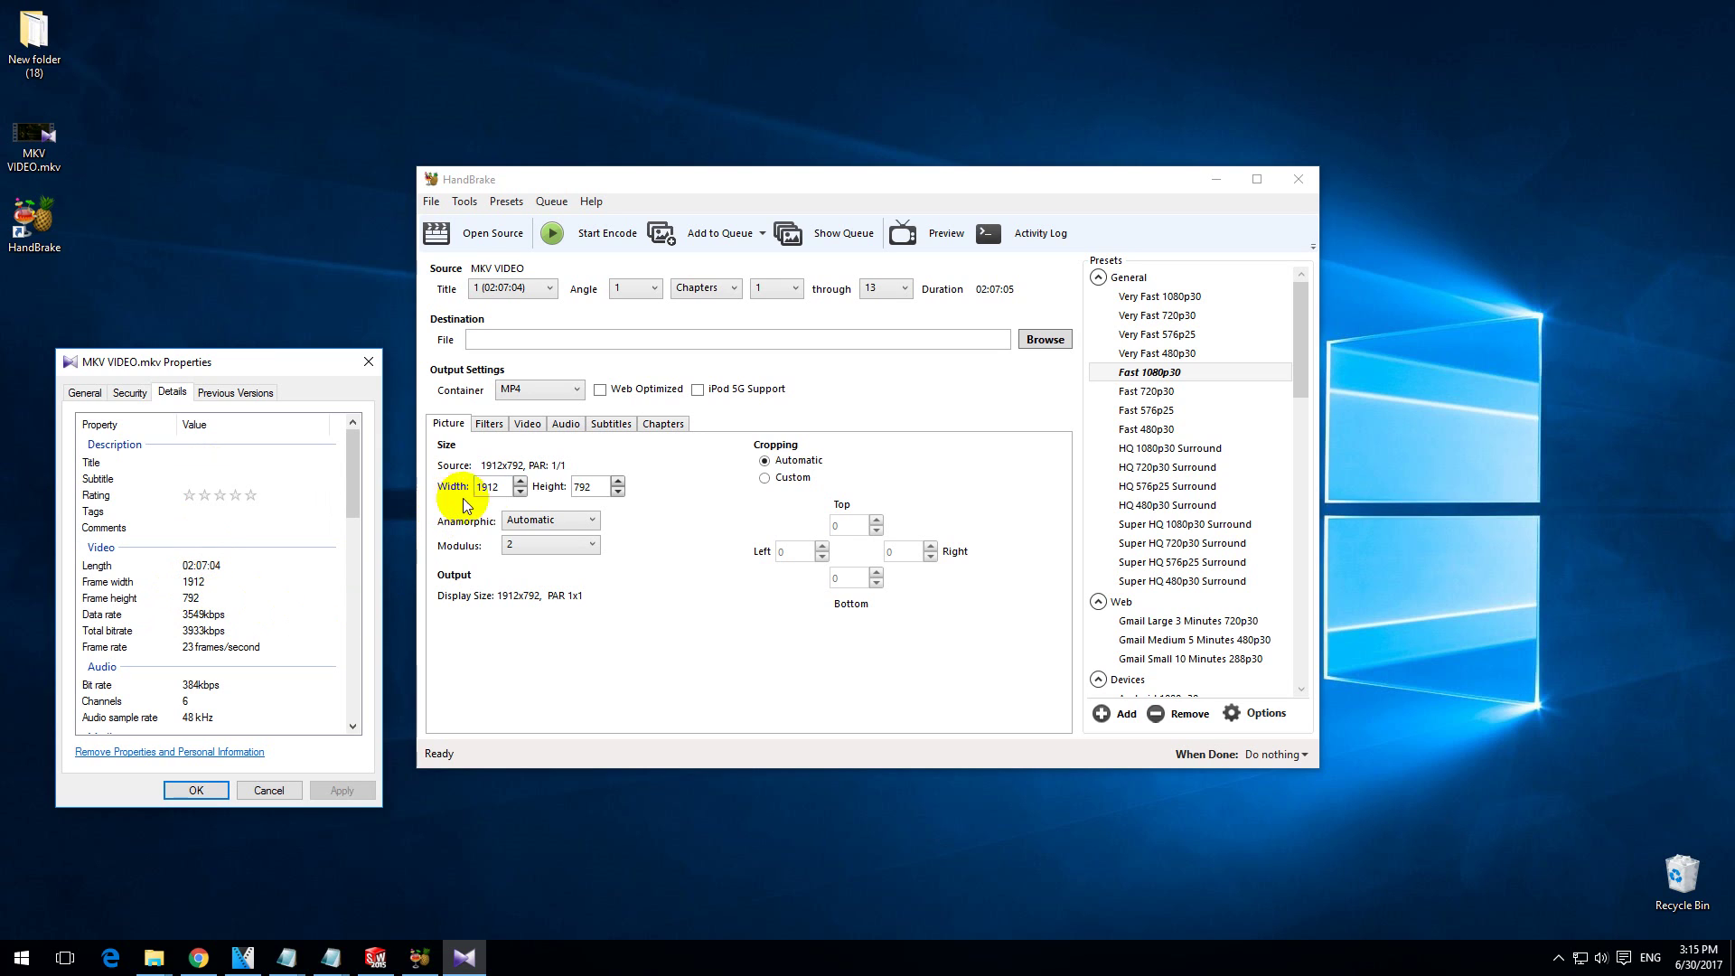
pyautogui.click(488, 425)
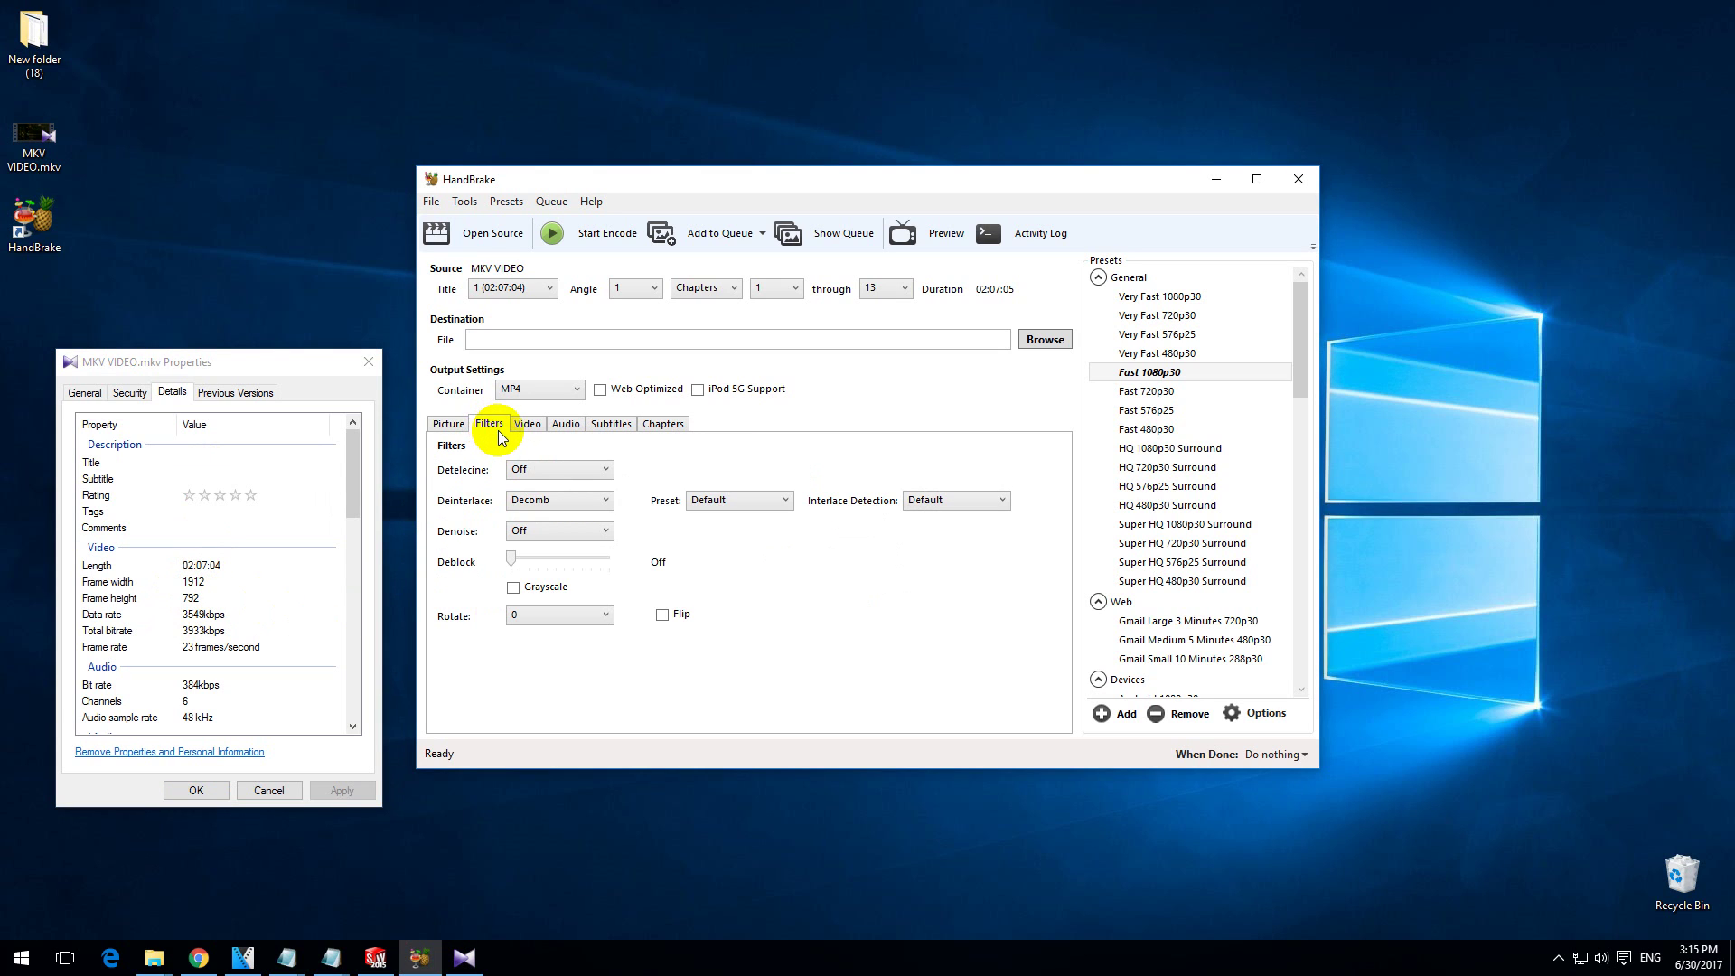
# Set the video framerate to Same as source
pyautogui.click(539, 427)
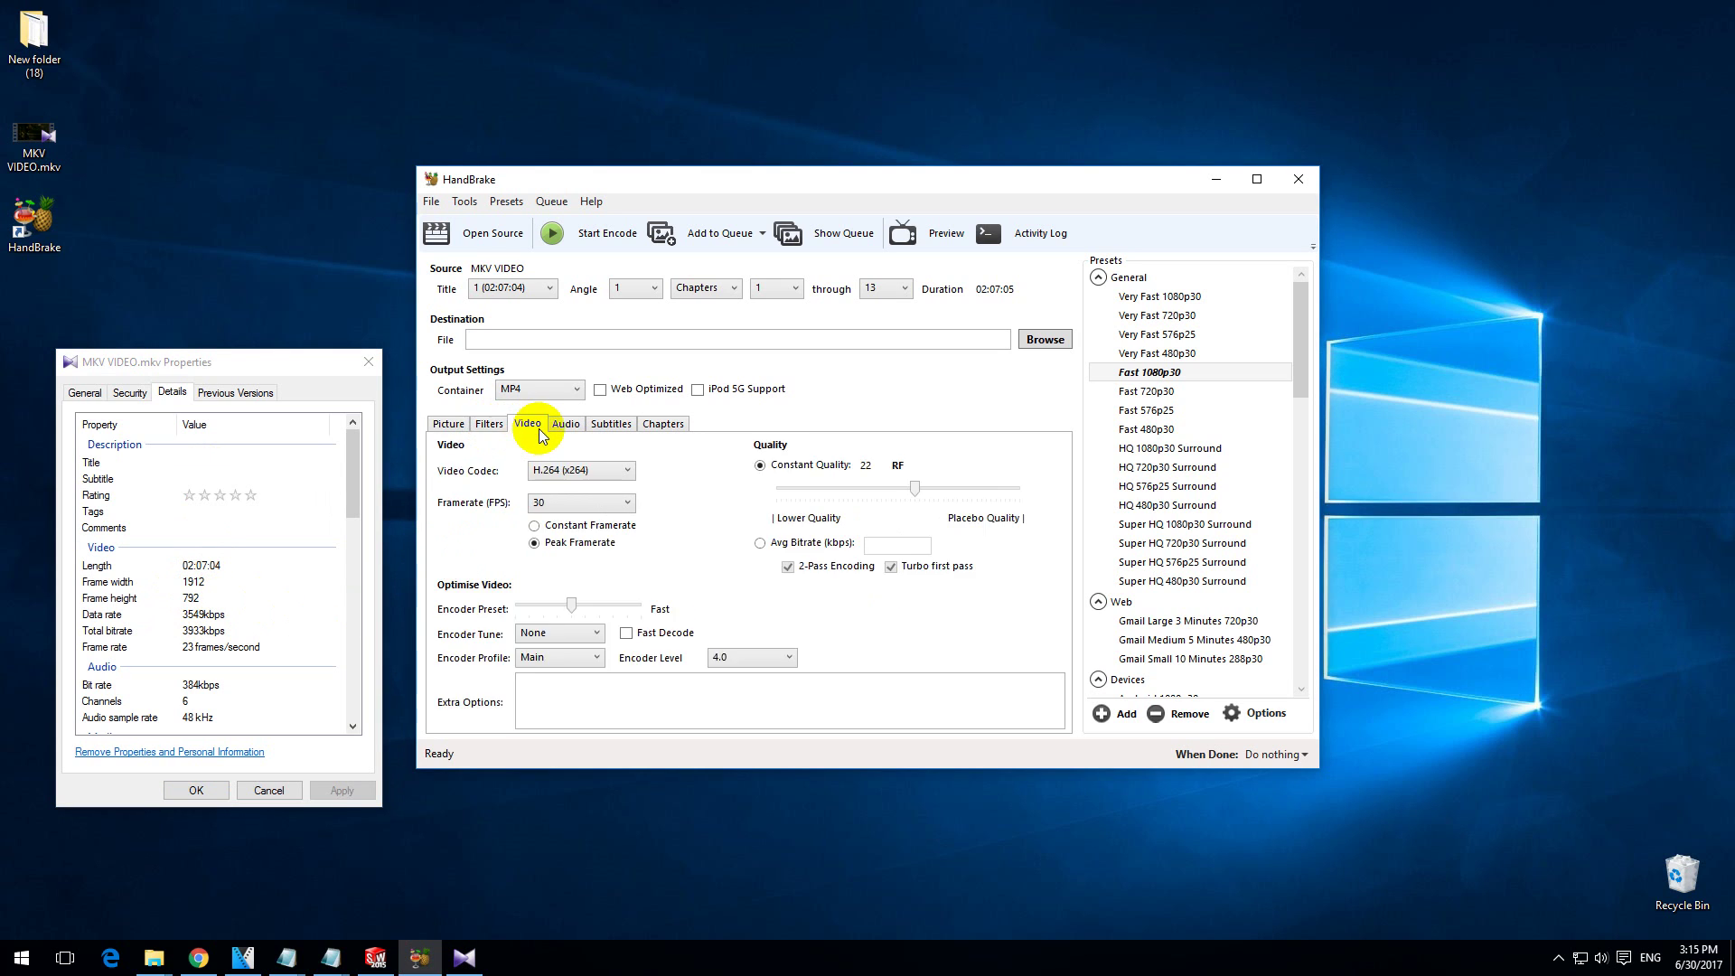
pyautogui.click(627, 503)
pyautogui.click(627, 502)
pyautogui.click(627, 502)
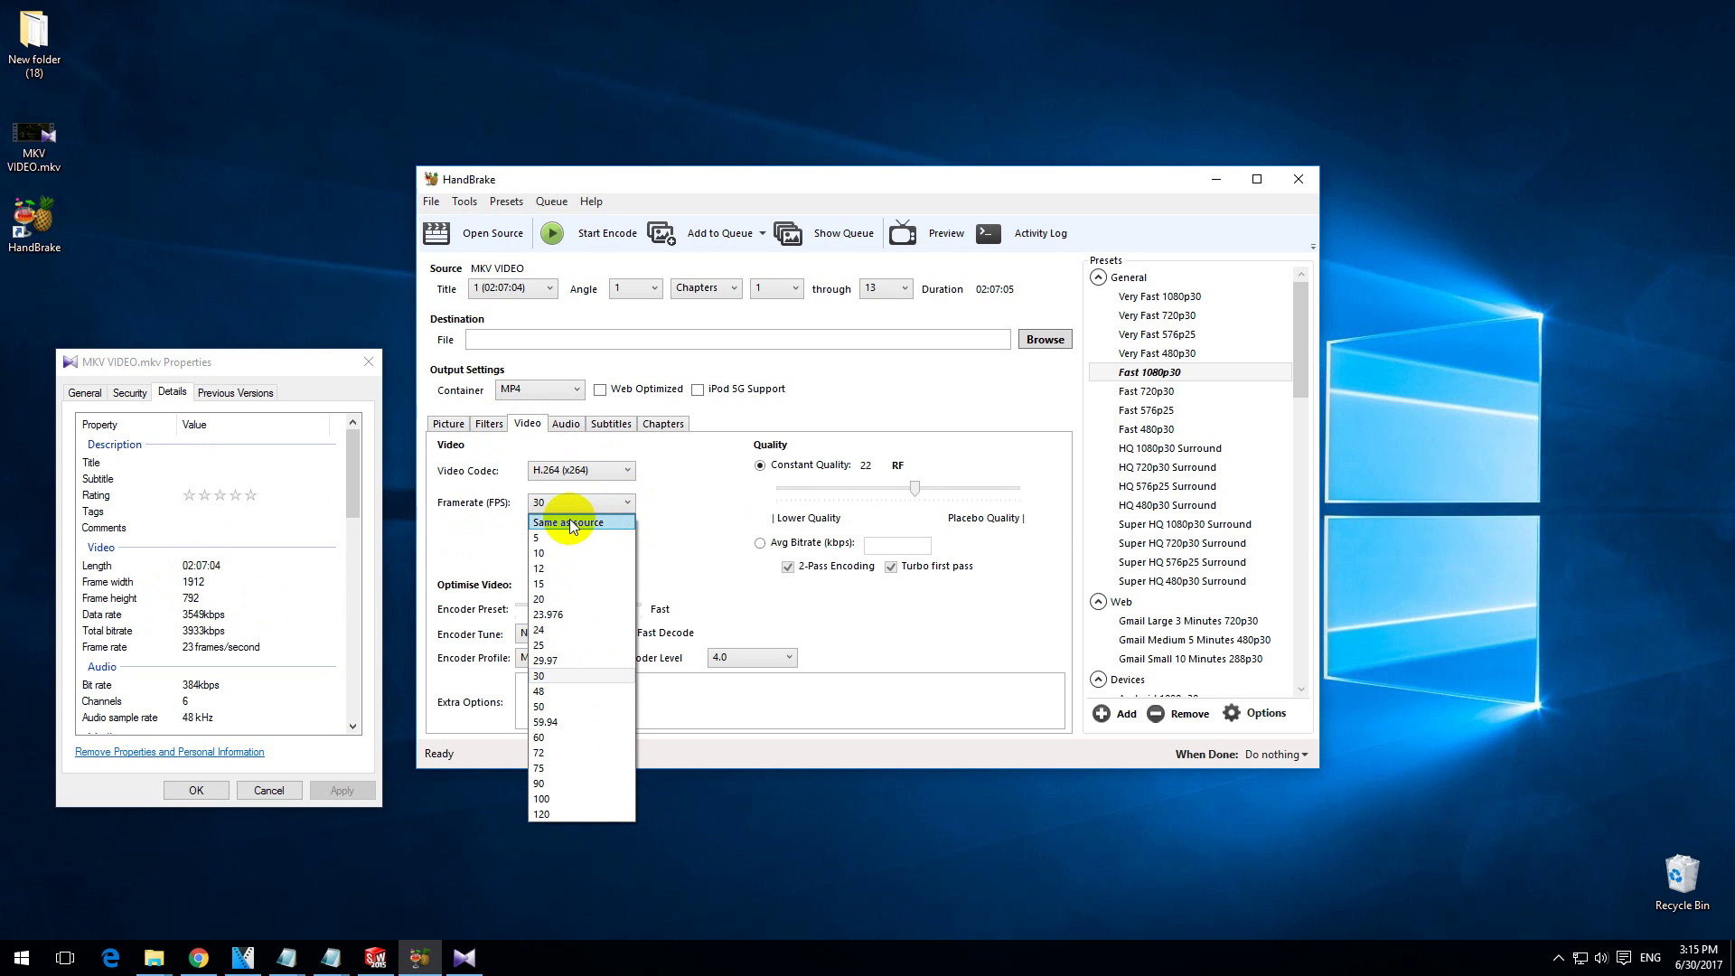
pyautogui.click(589, 523)
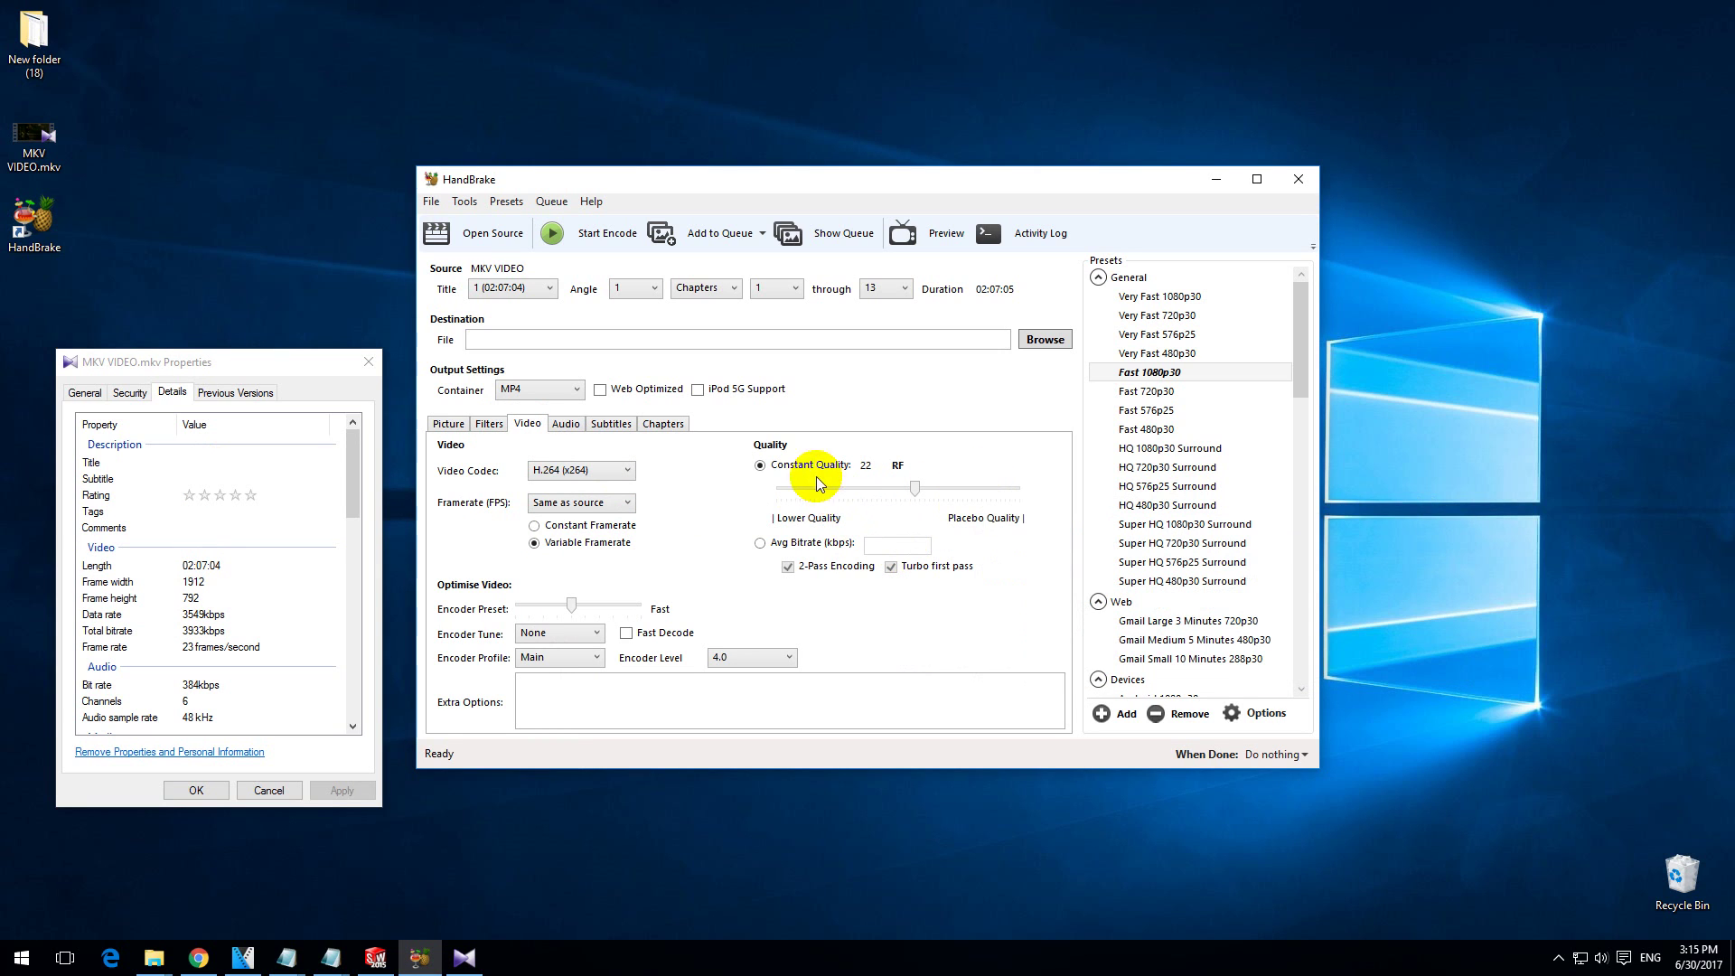
# Review Audio (bitrate kept at 160), Subtitles and Chapters, then return to Picture settings
pyautogui.click(564, 427)
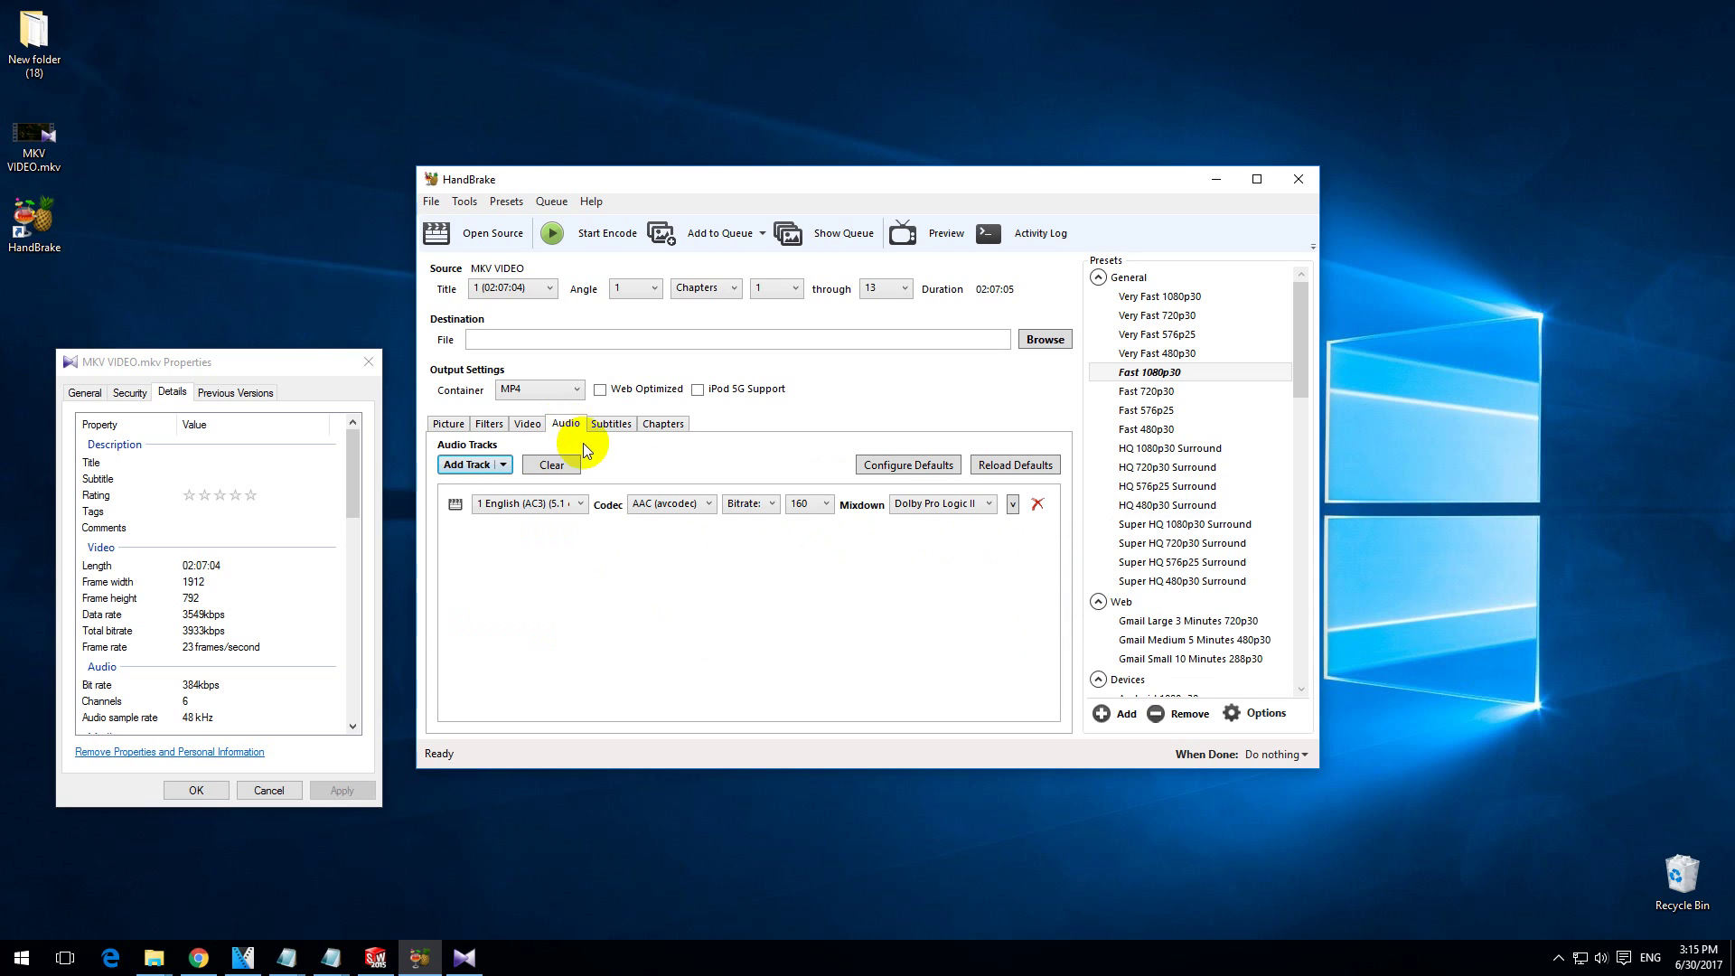
pyautogui.click(823, 506)
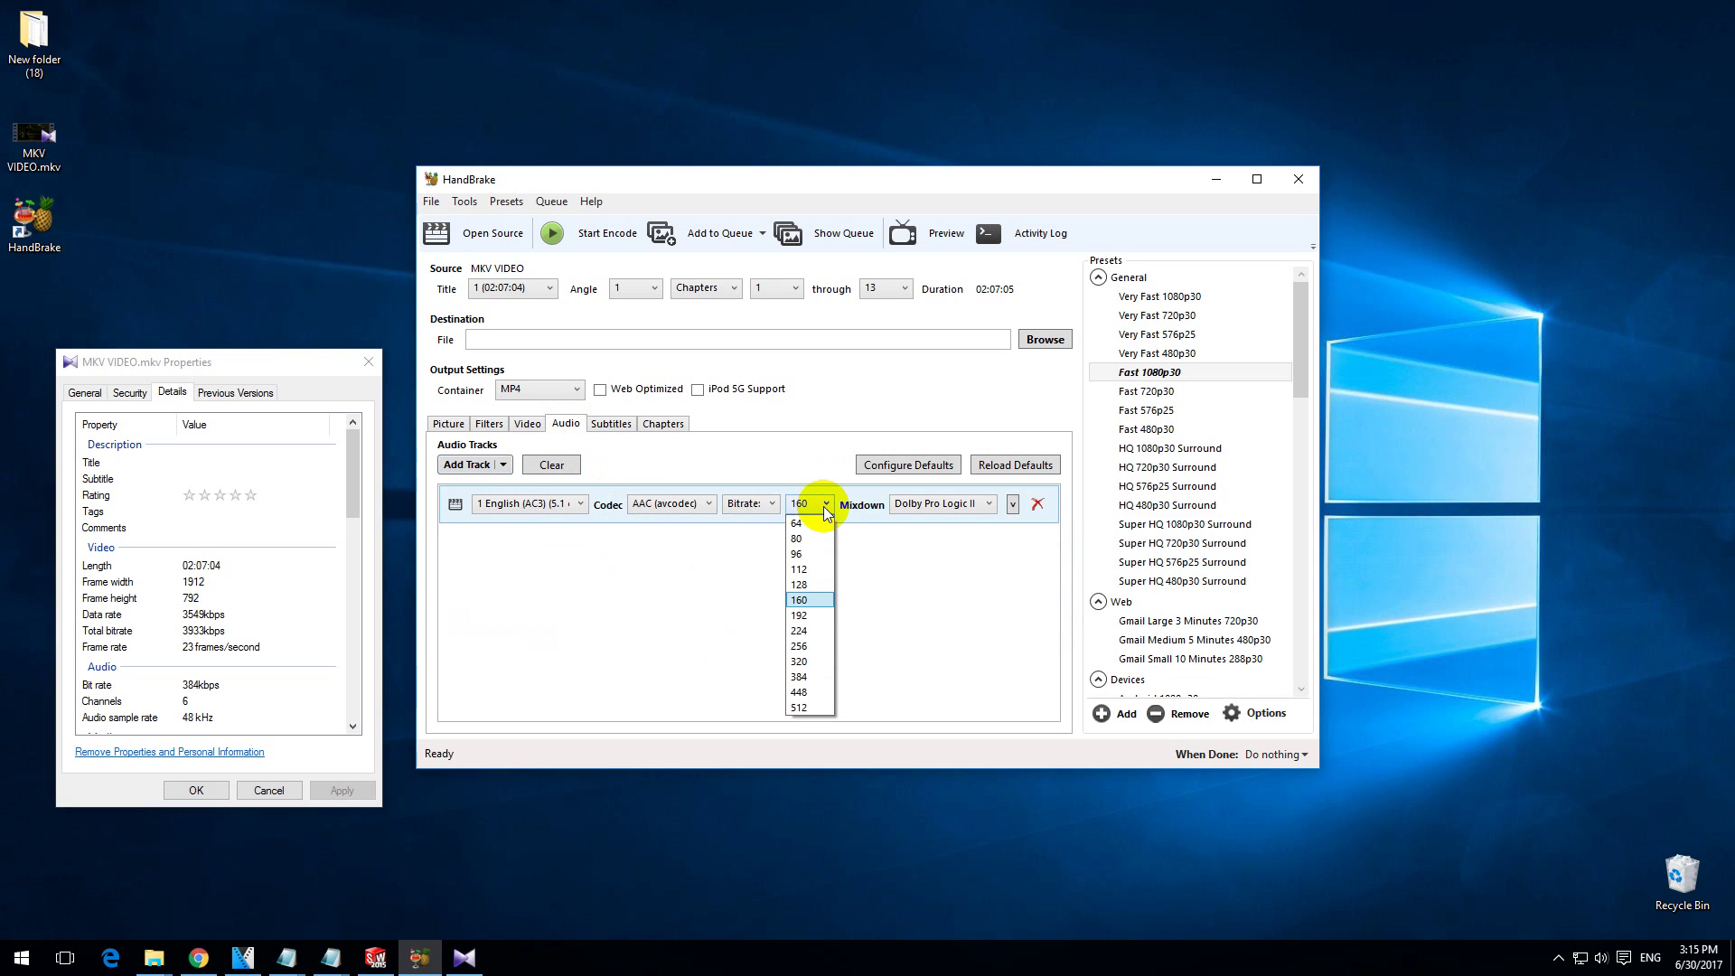
pyautogui.click(822, 506)
pyautogui.click(615, 425)
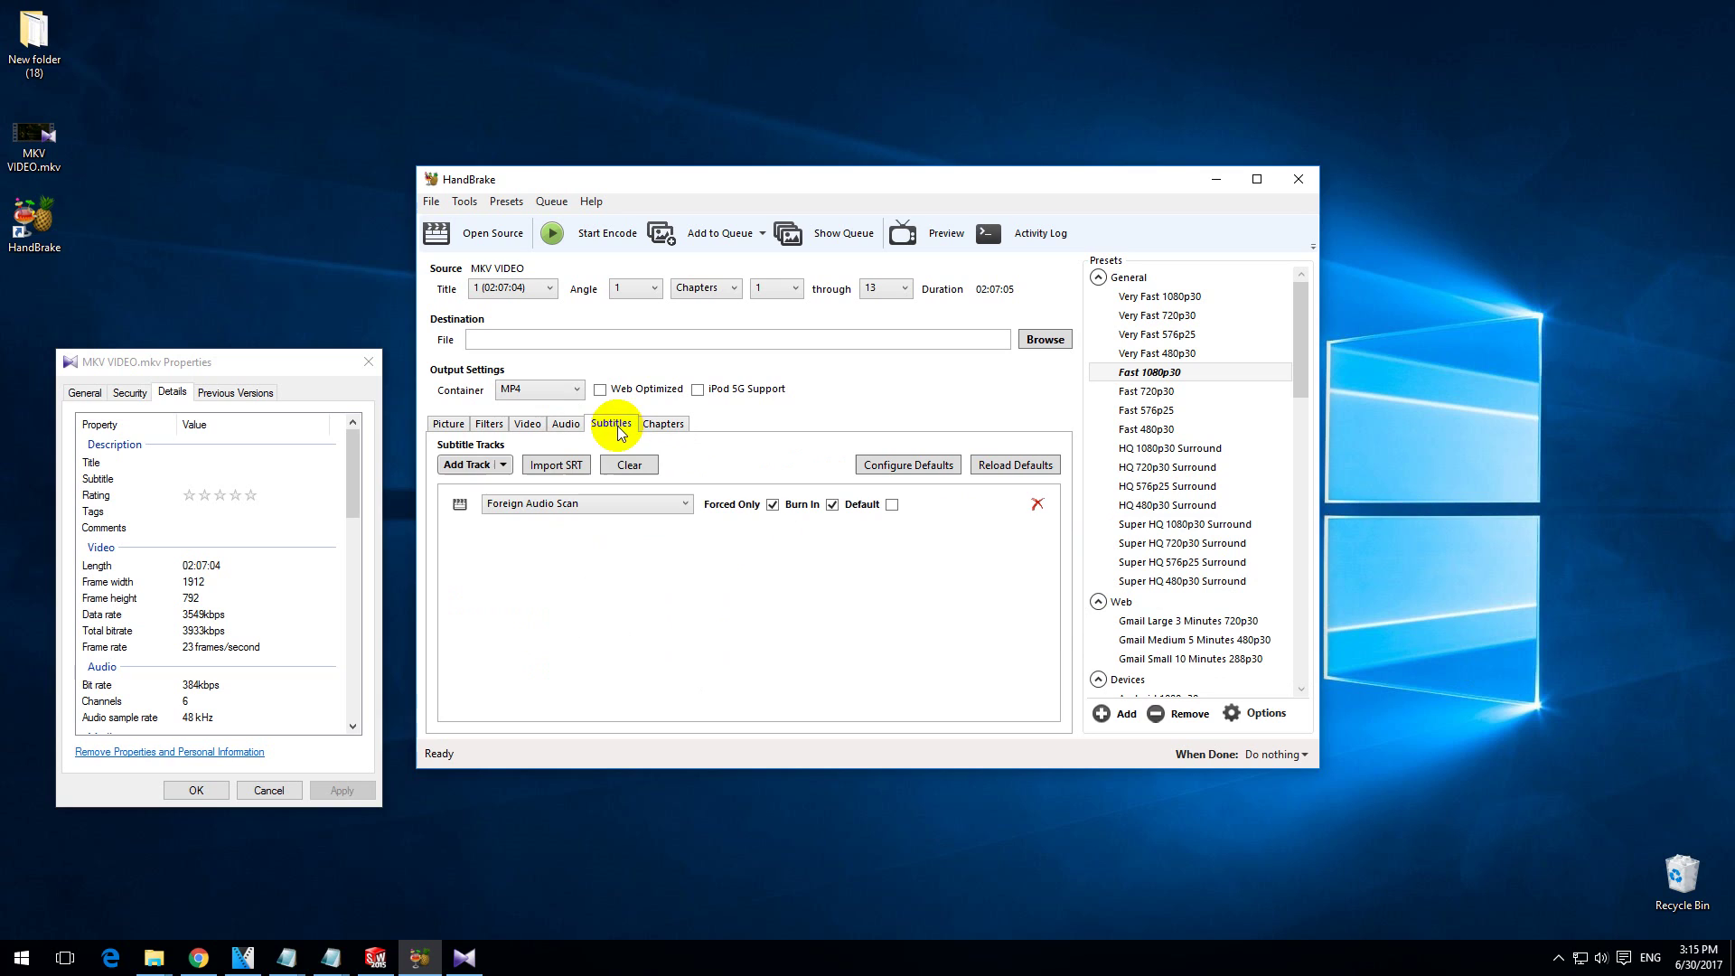
pyautogui.click(665, 427)
pyautogui.click(447, 425)
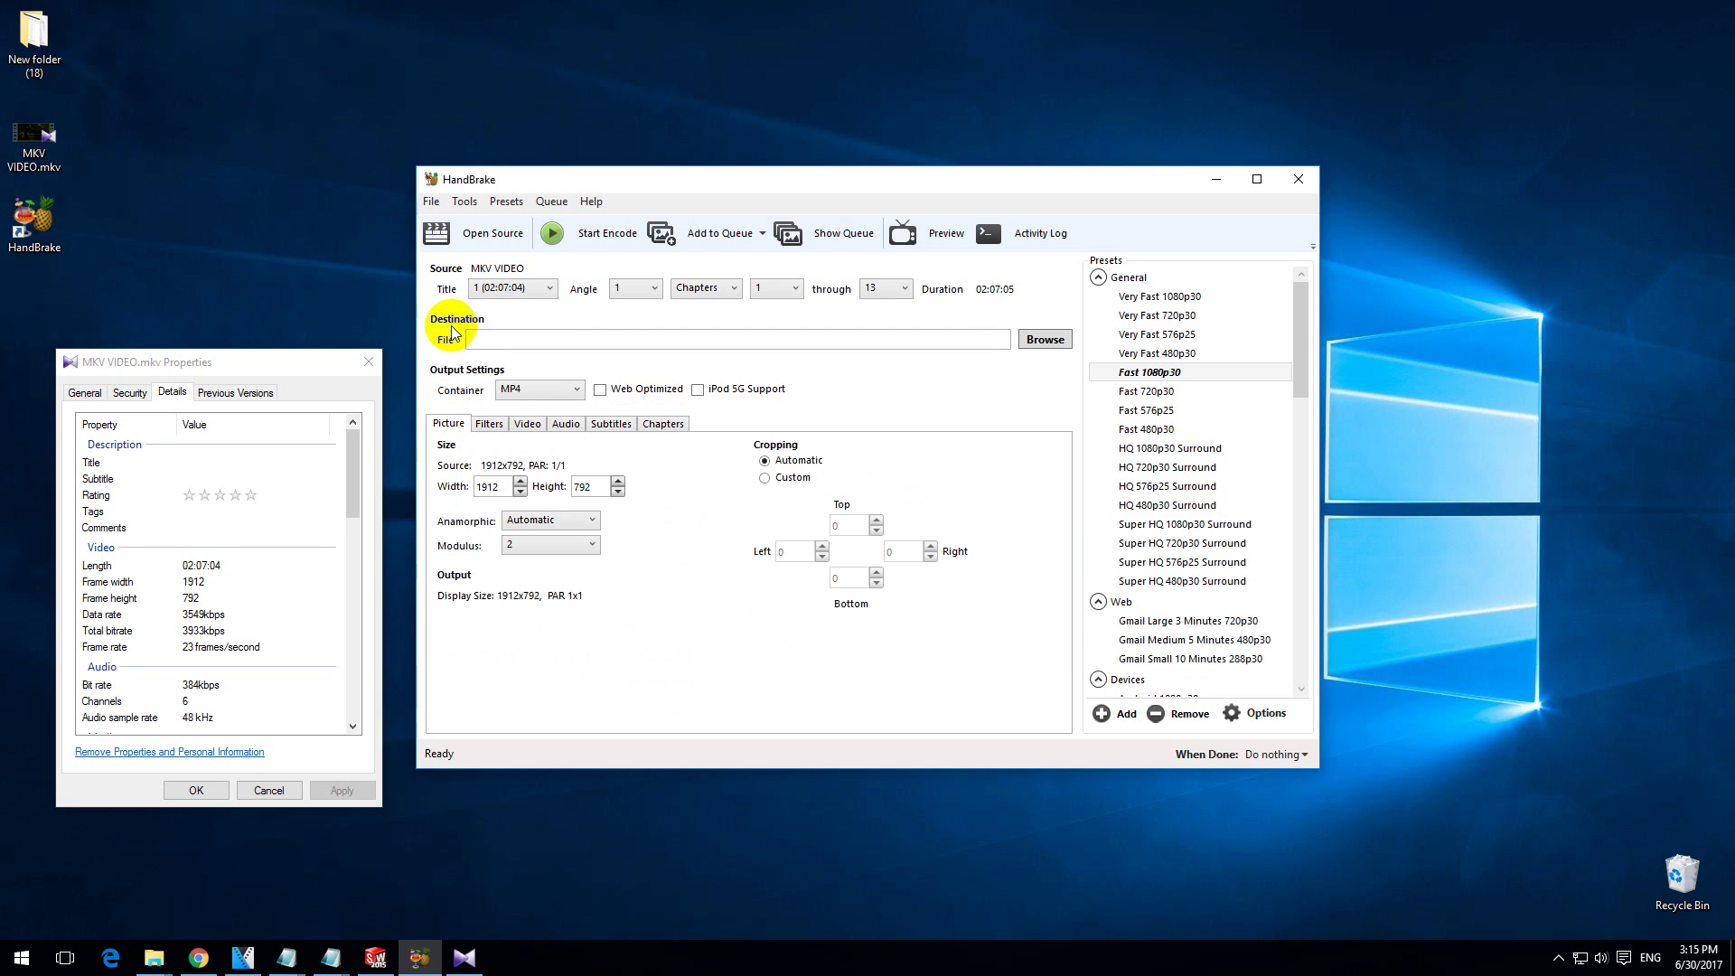
# Save the output as 123.mp4 on the desktop with the mp4 file type
pyautogui.click(1049, 340)
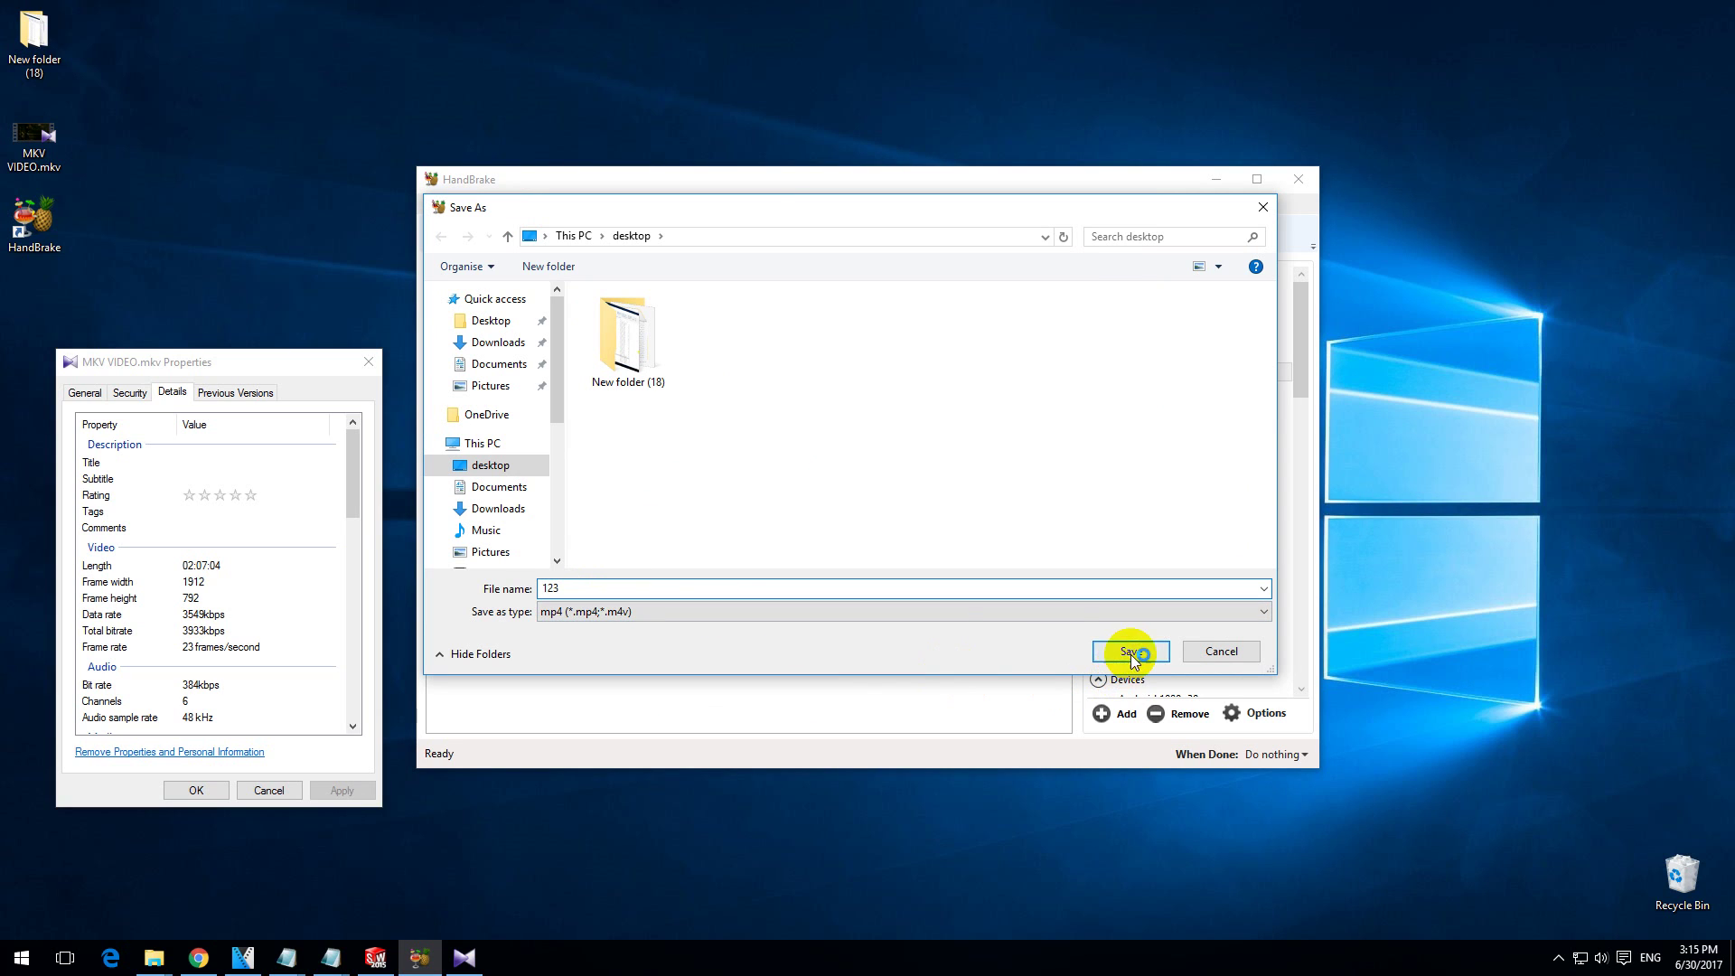
pyautogui.click(622, 613)
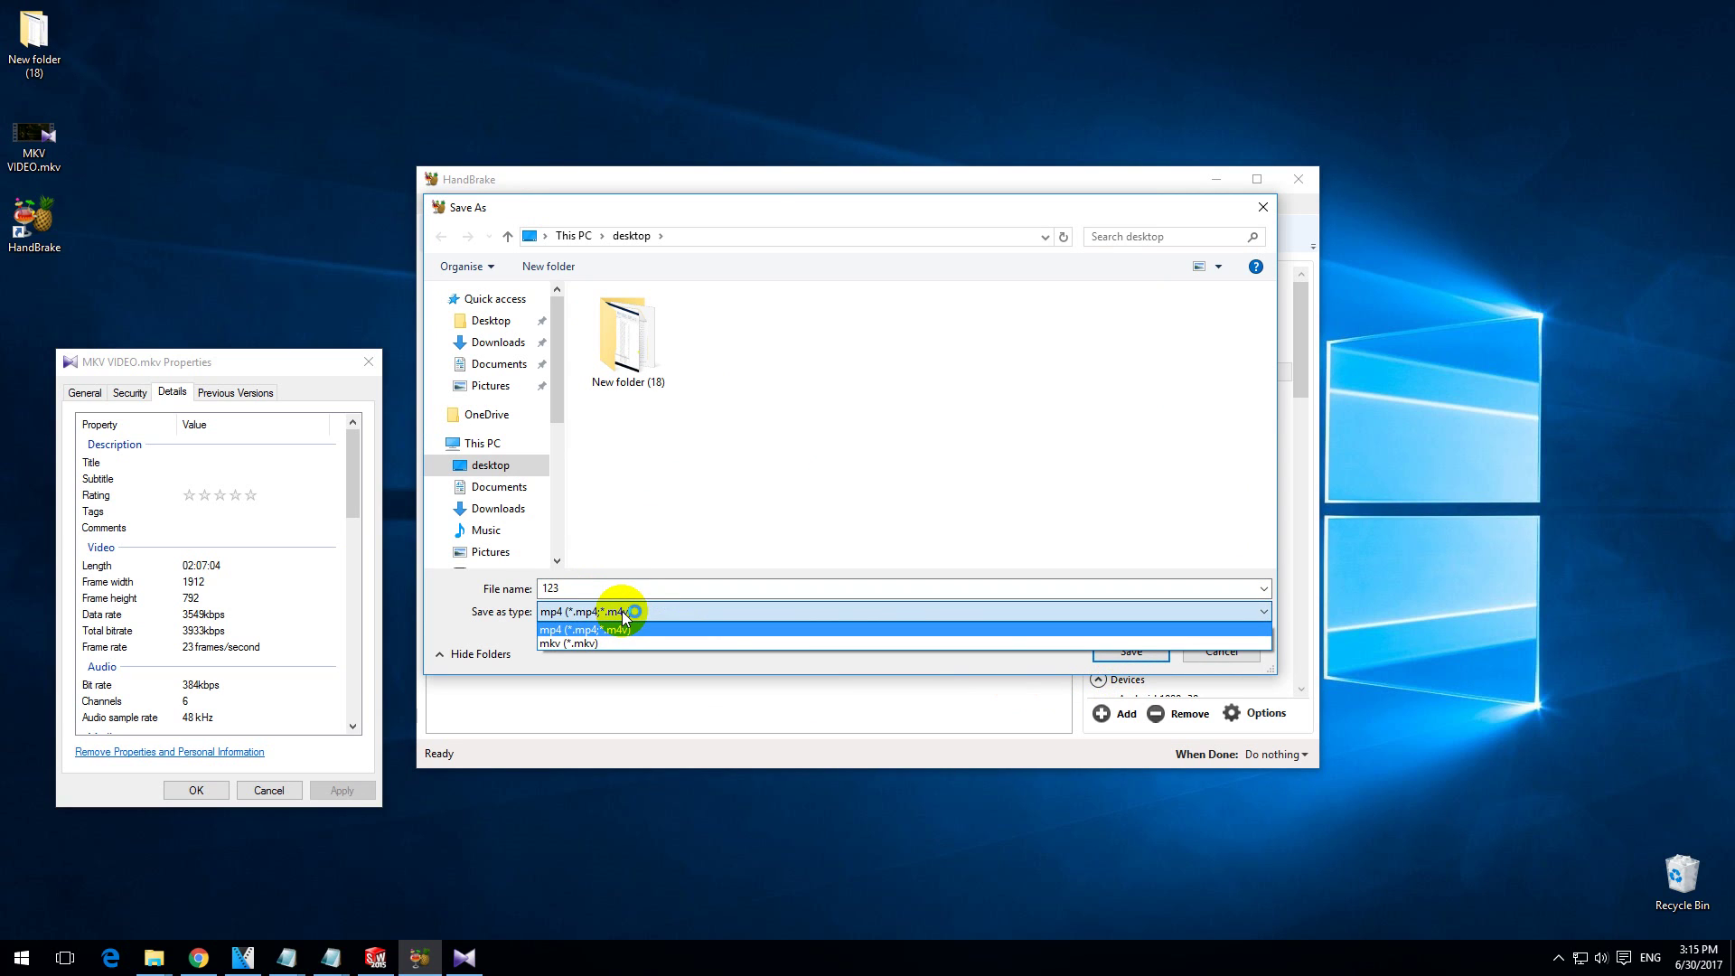
pyautogui.click(622, 614)
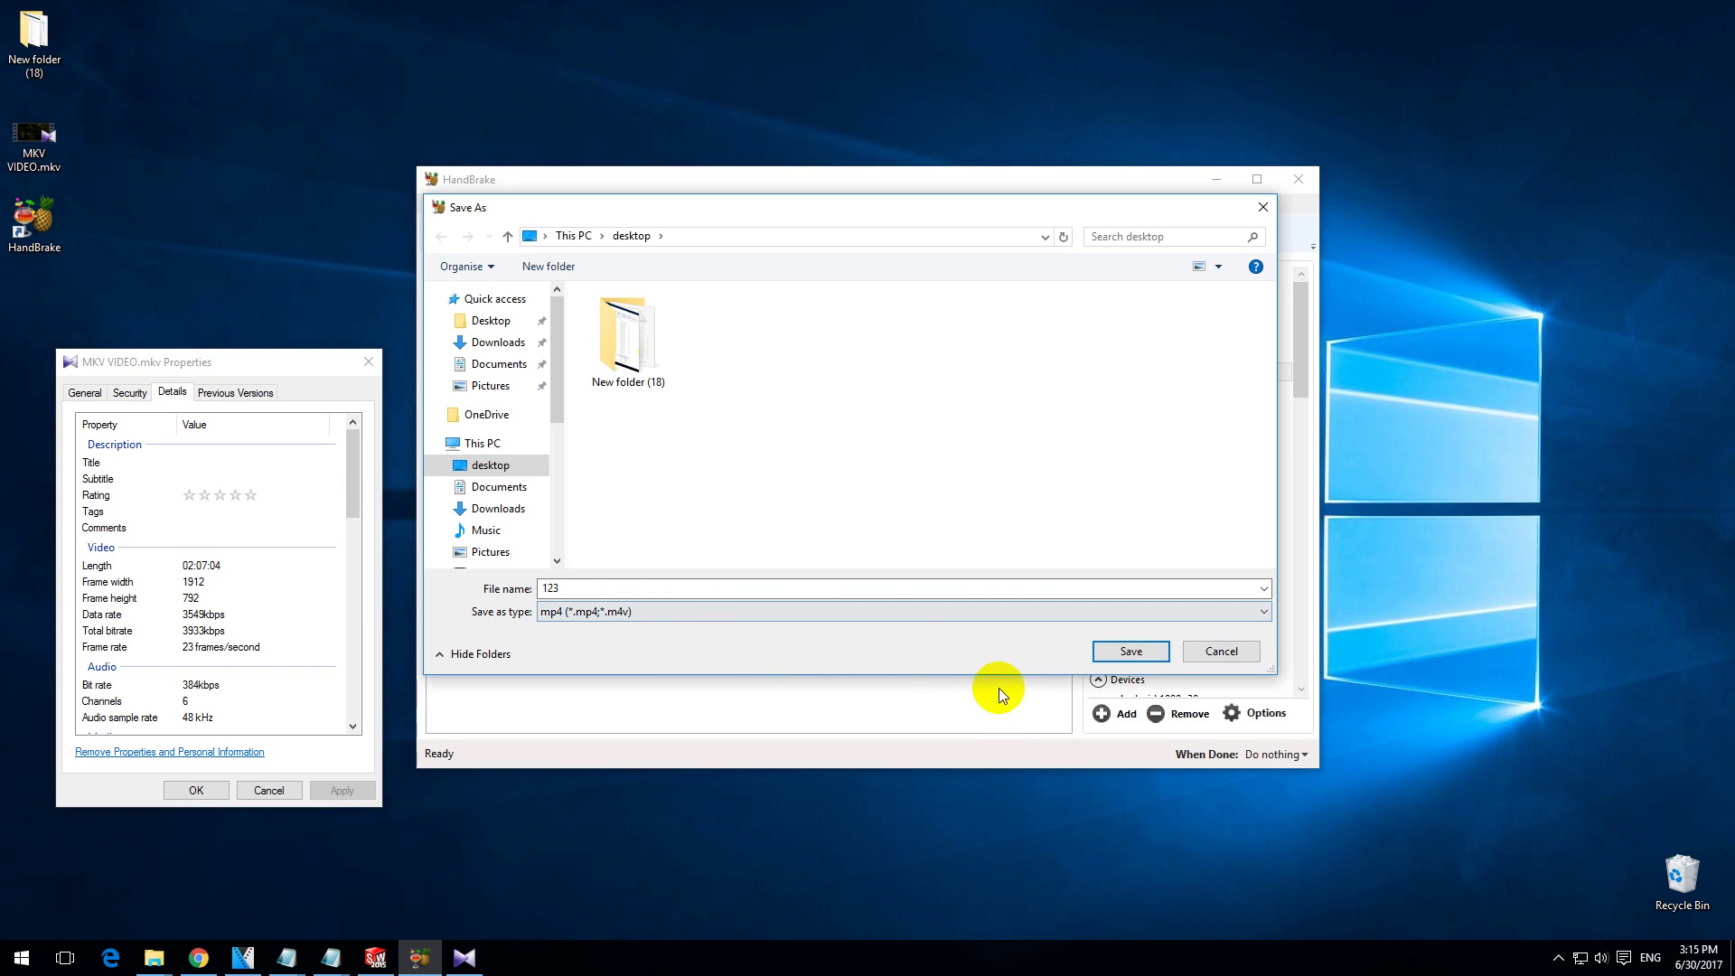
pyautogui.click(1125, 652)
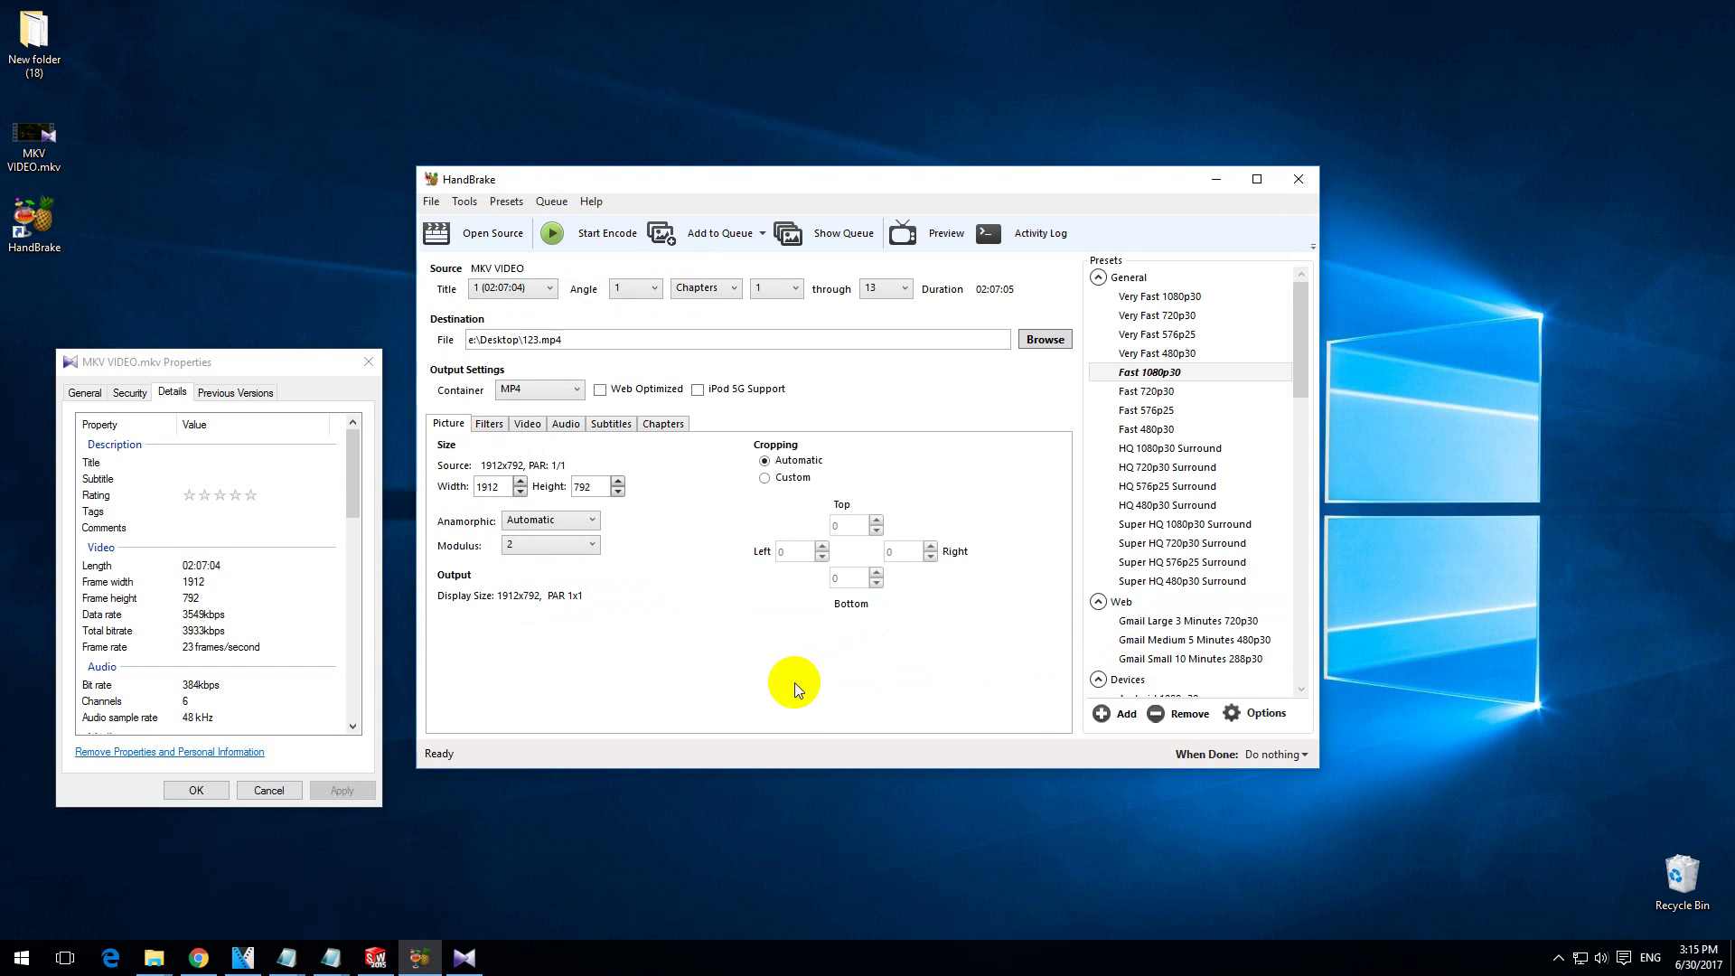
# Start encoding to 123.mp4, reopen and cancel the MKV file's Properties, then stop the encode
pyautogui.click(596, 242)
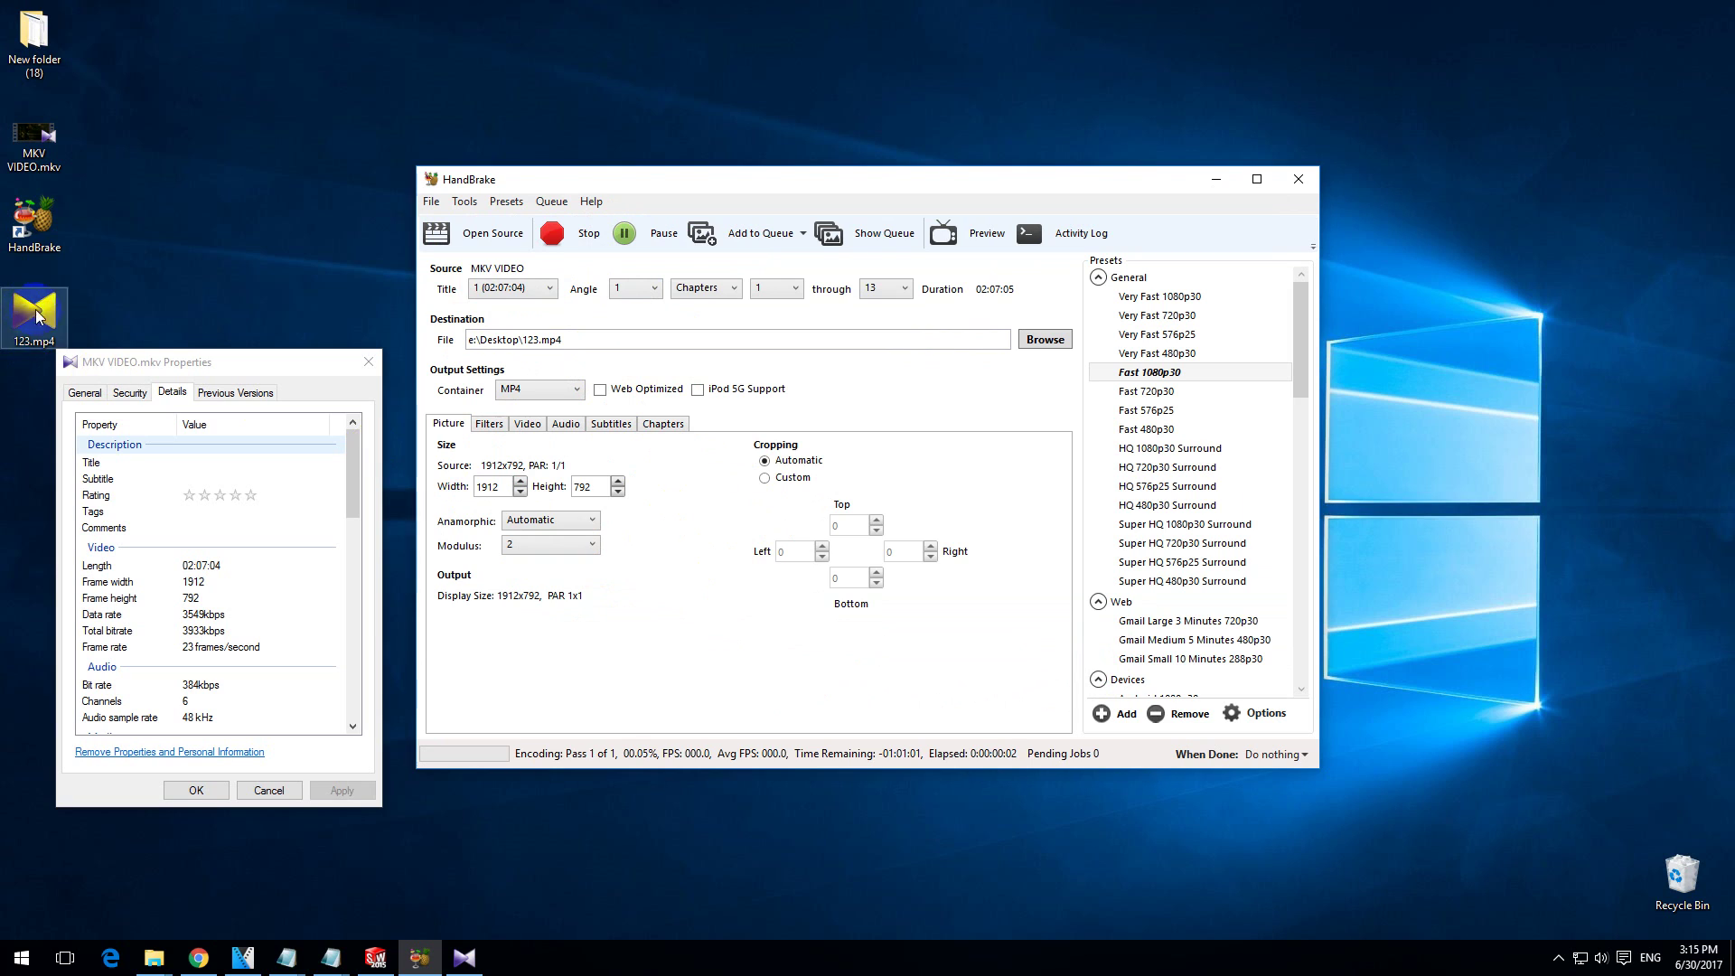
pyautogui.click(370, 365)
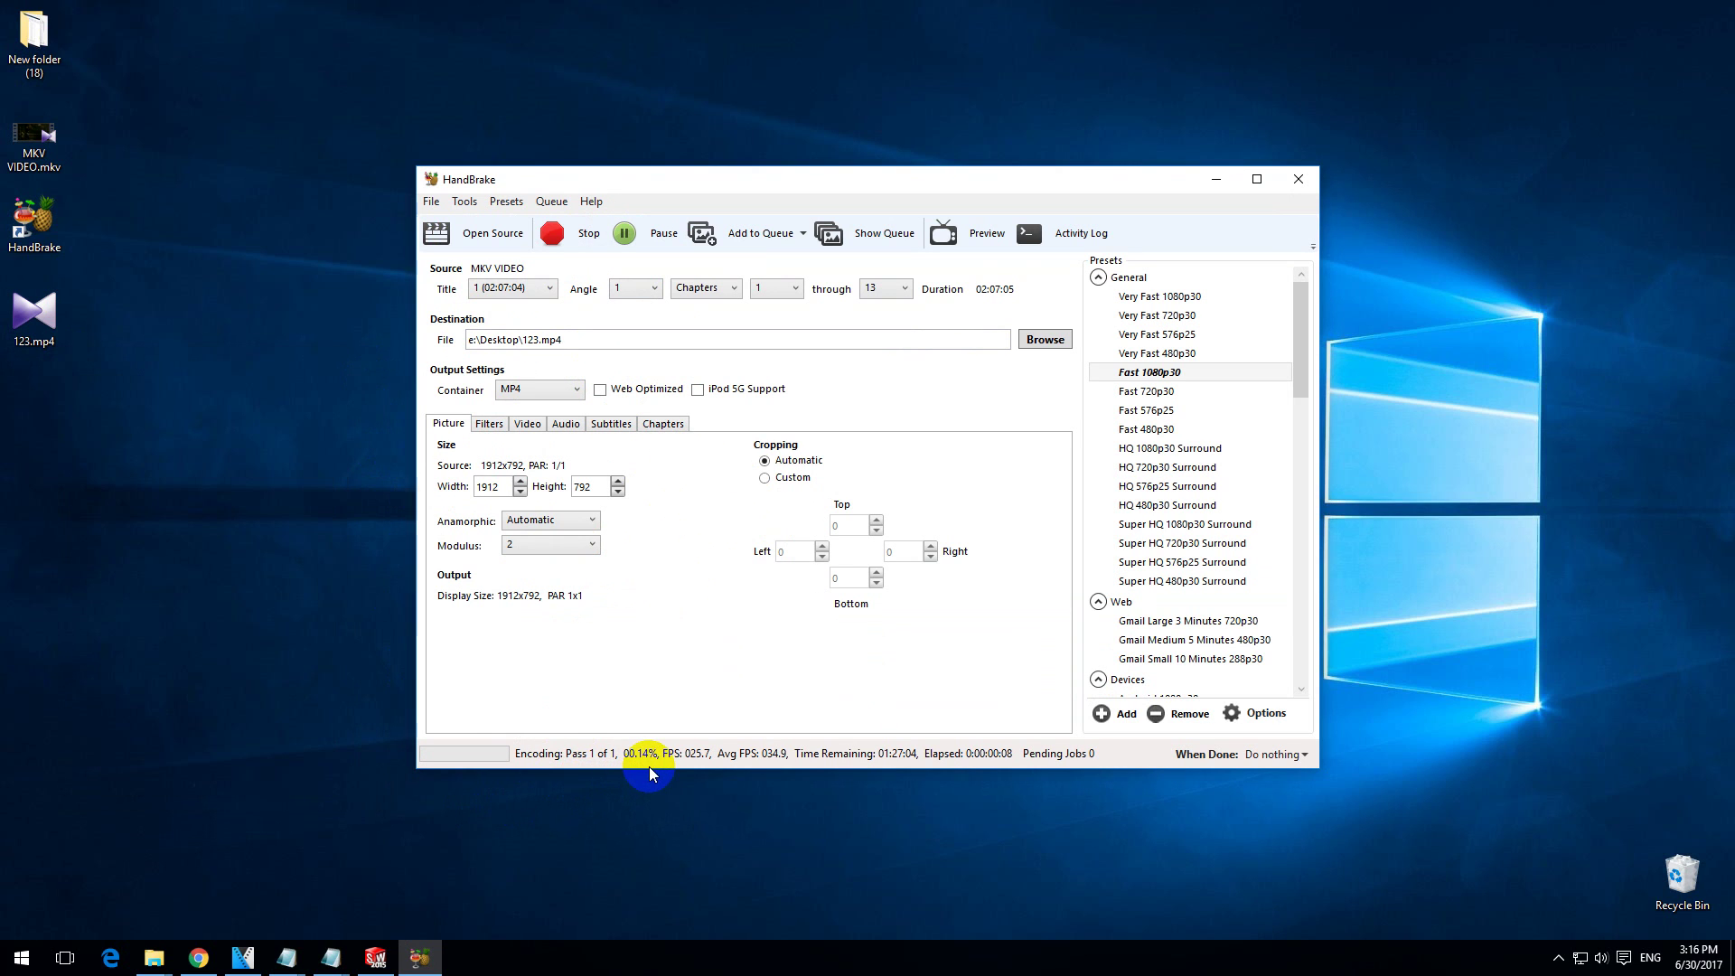
pyautogui.rightClick(38, 154)
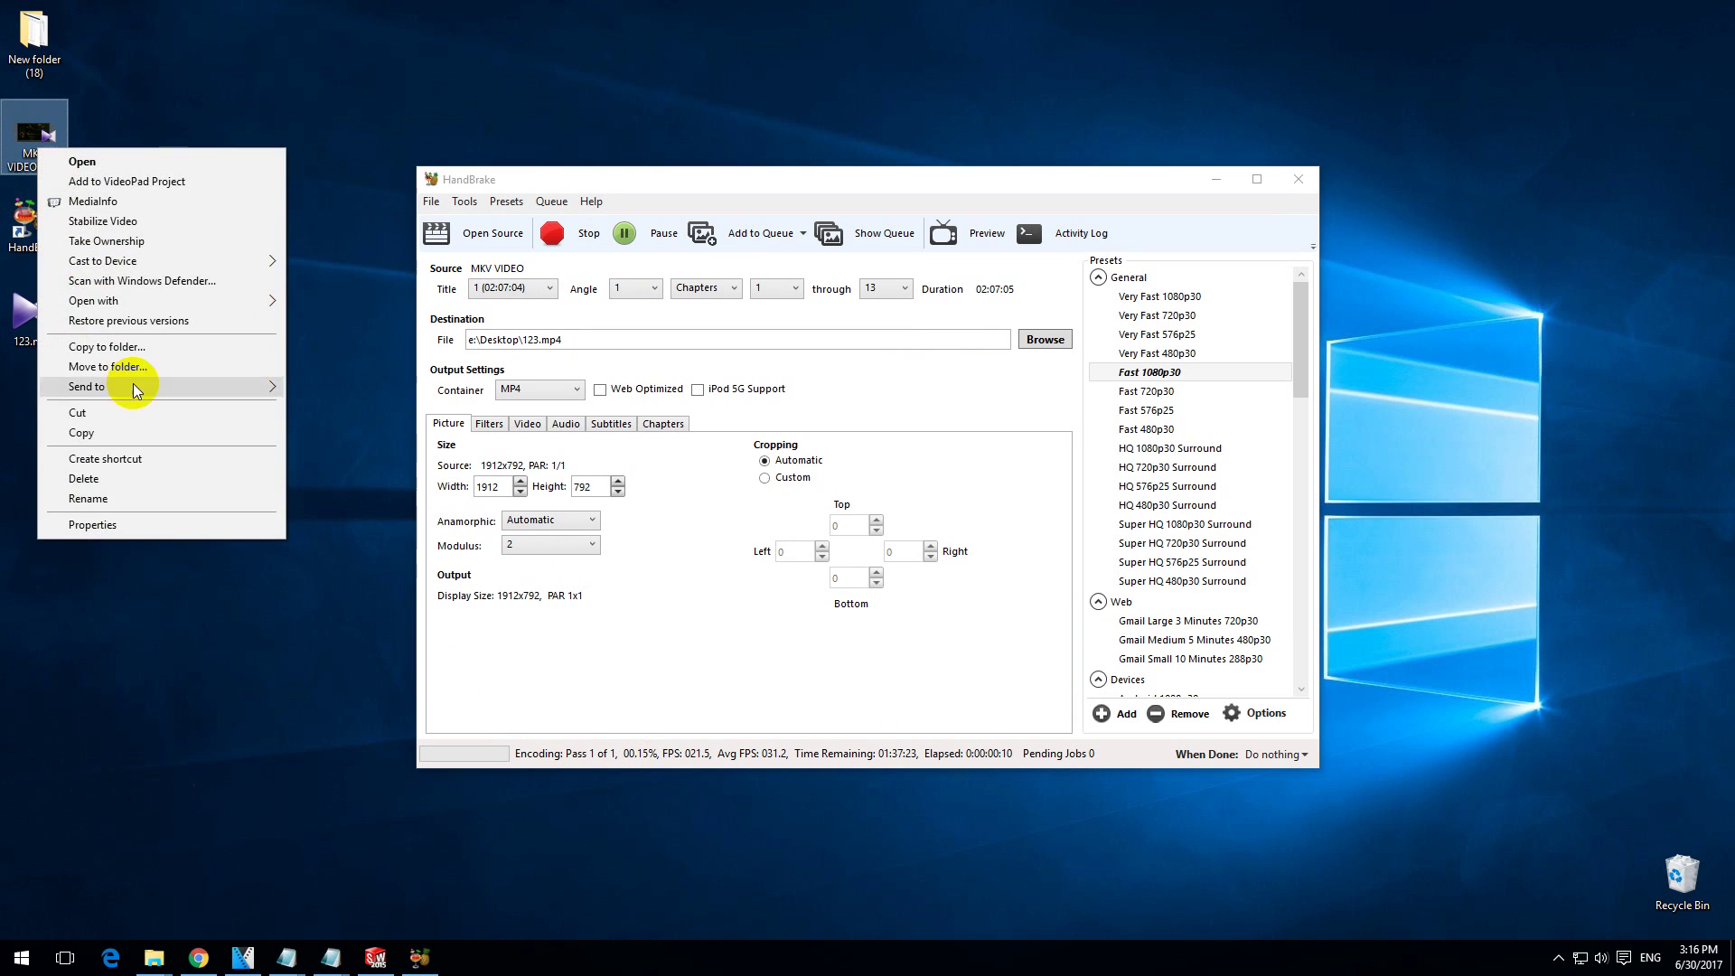
pyautogui.click(141, 526)
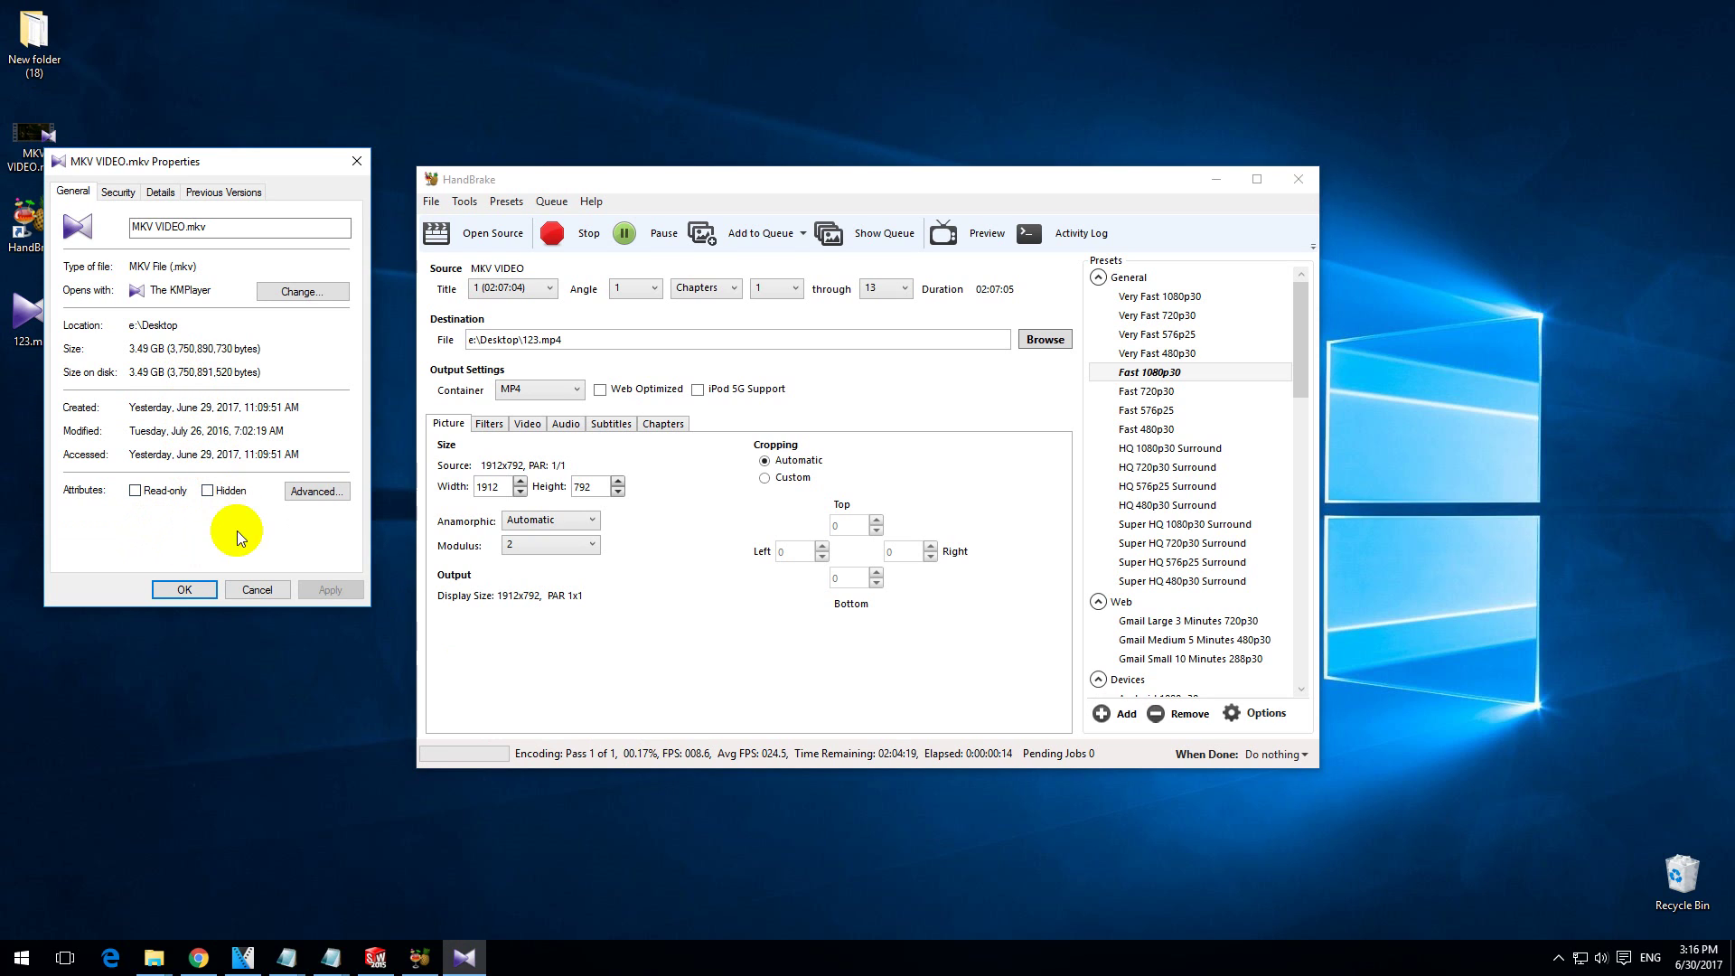
pyautogui.click(254, 587)
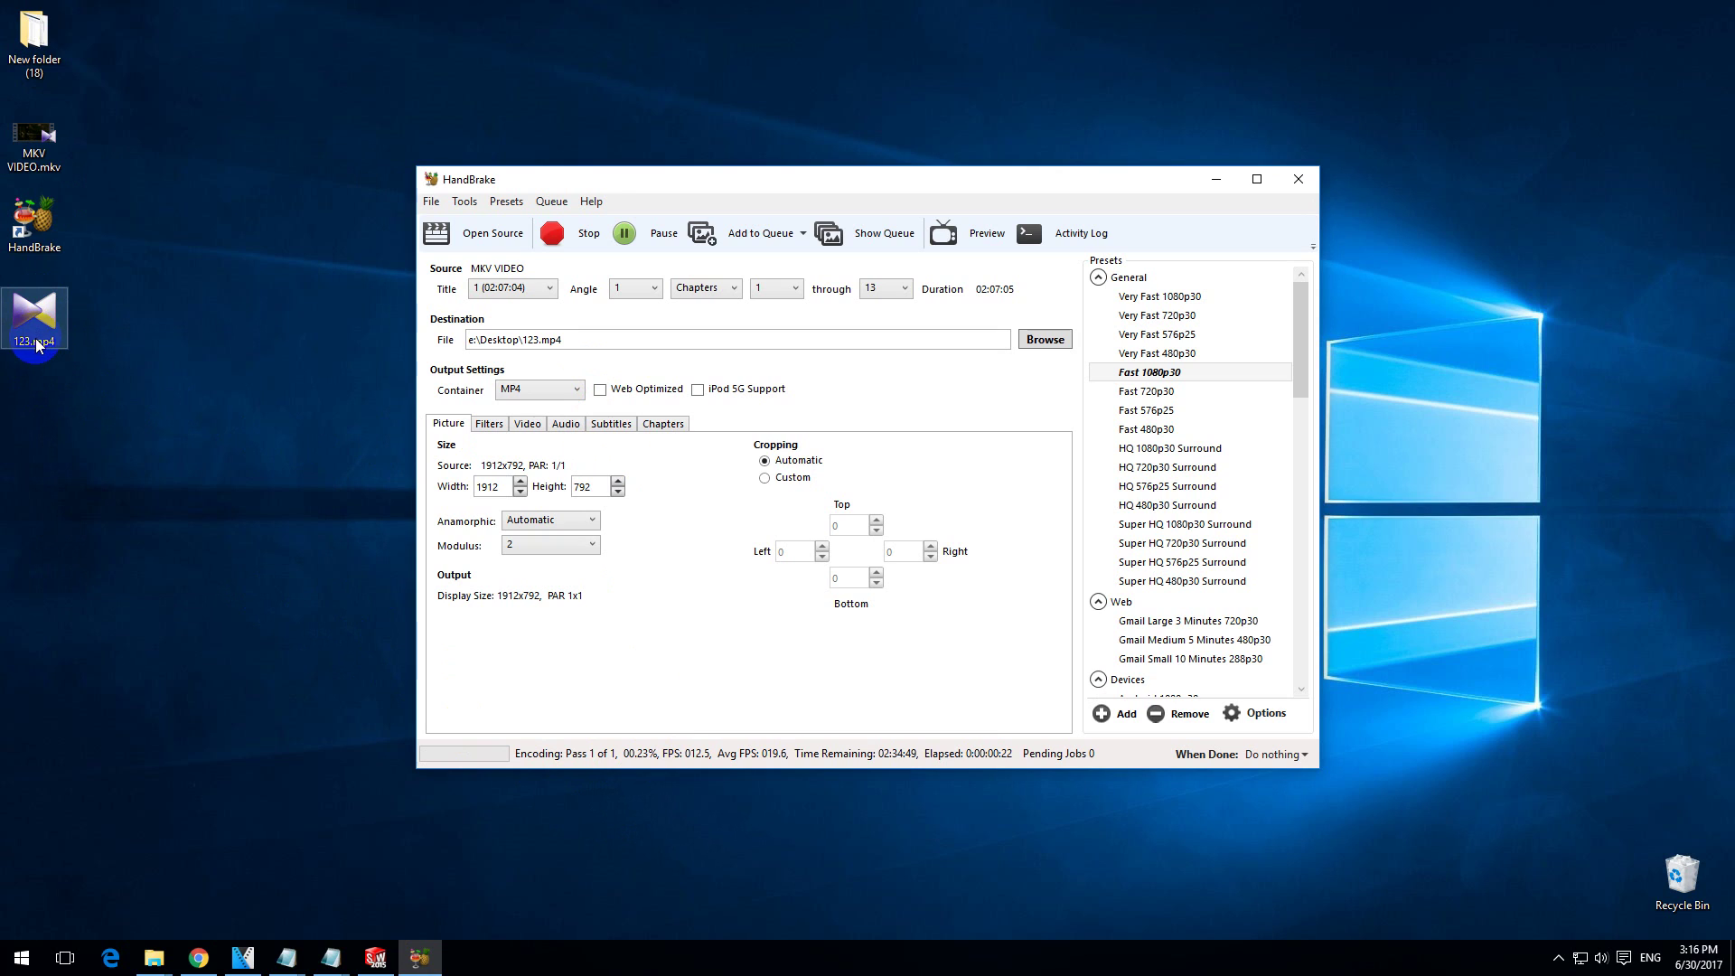
pyautogui.click(572, 244)
pyautogui.click(379, 375)
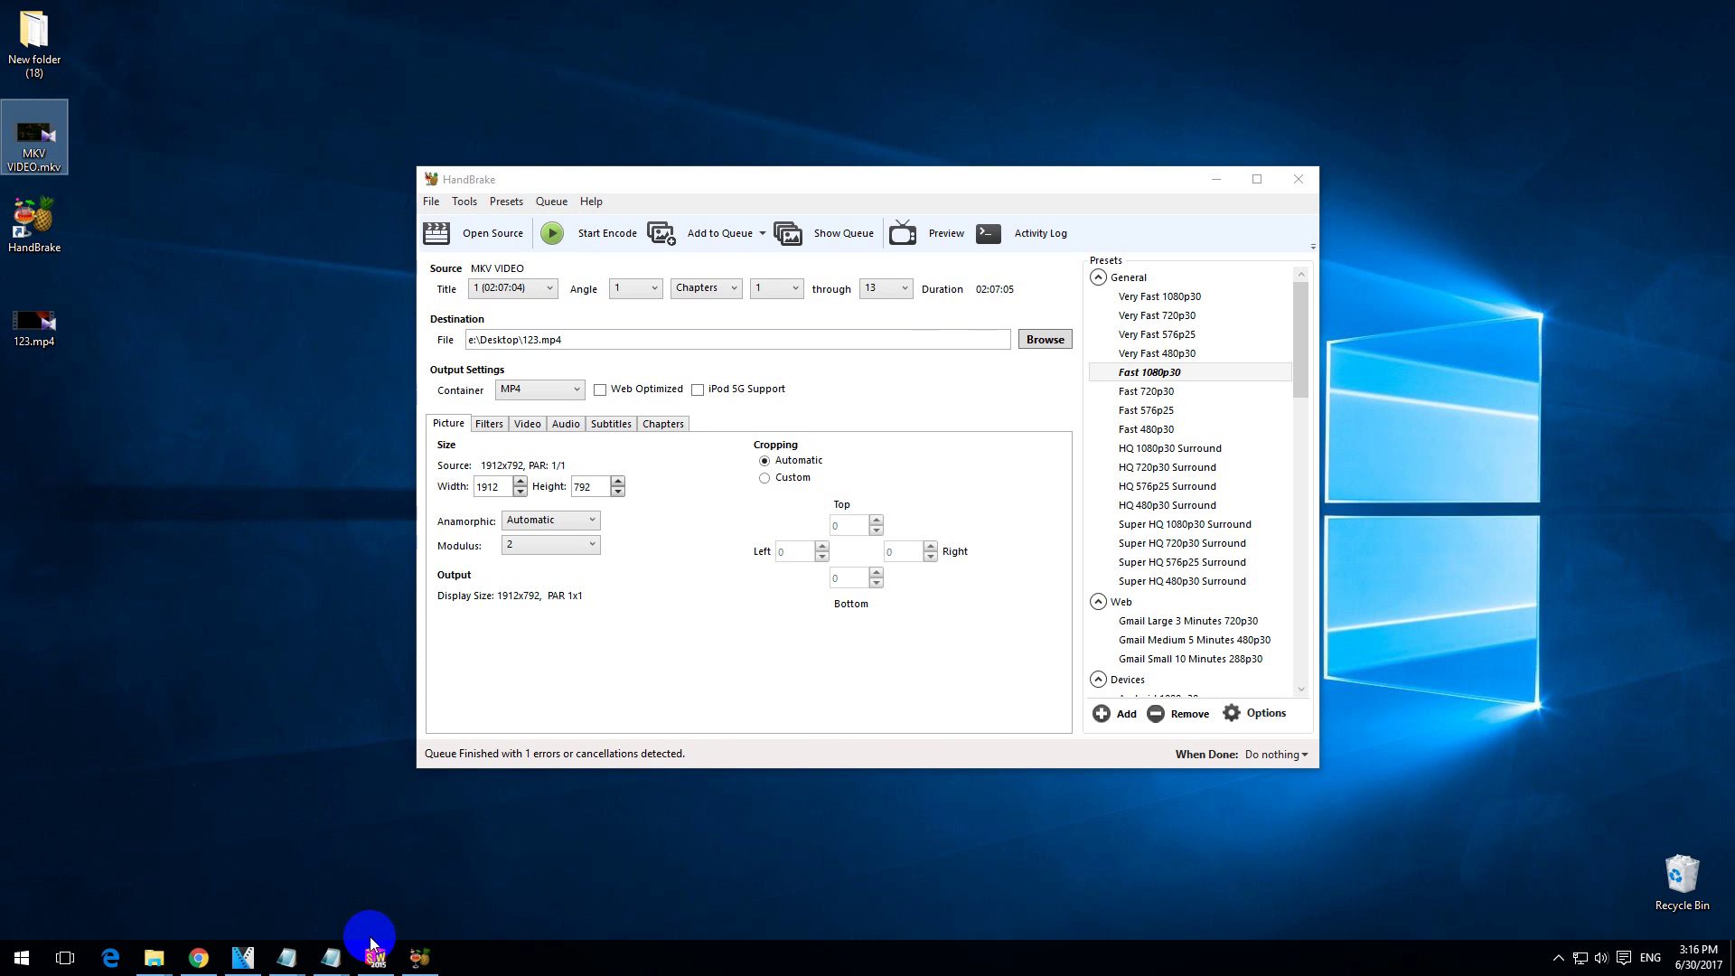
# Drop 123.mp4 onto the start of the VEGAS Pro timeline and set the playhead near 4 seconds
pyautogui.click(242, 956)
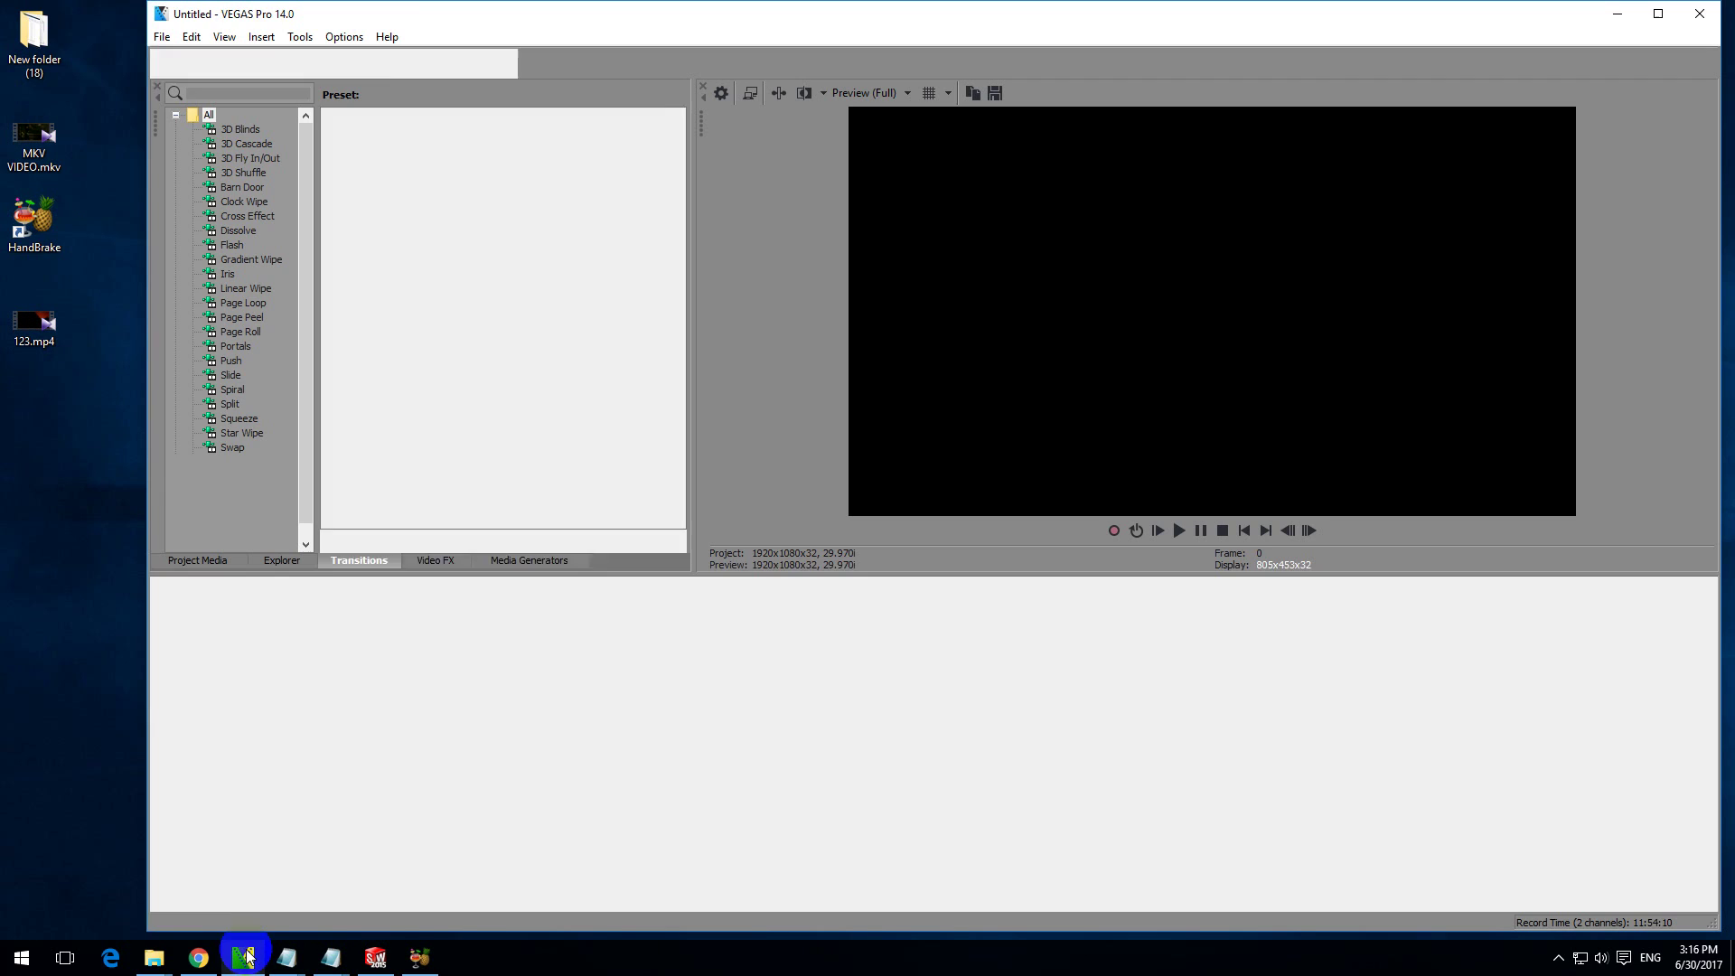
pyautogui.moveTo(28, 336); pyautogui.dragTo(550, 705)
pyautogui.moveTo(367, 691); pyautogui.dragTo(370, 696)
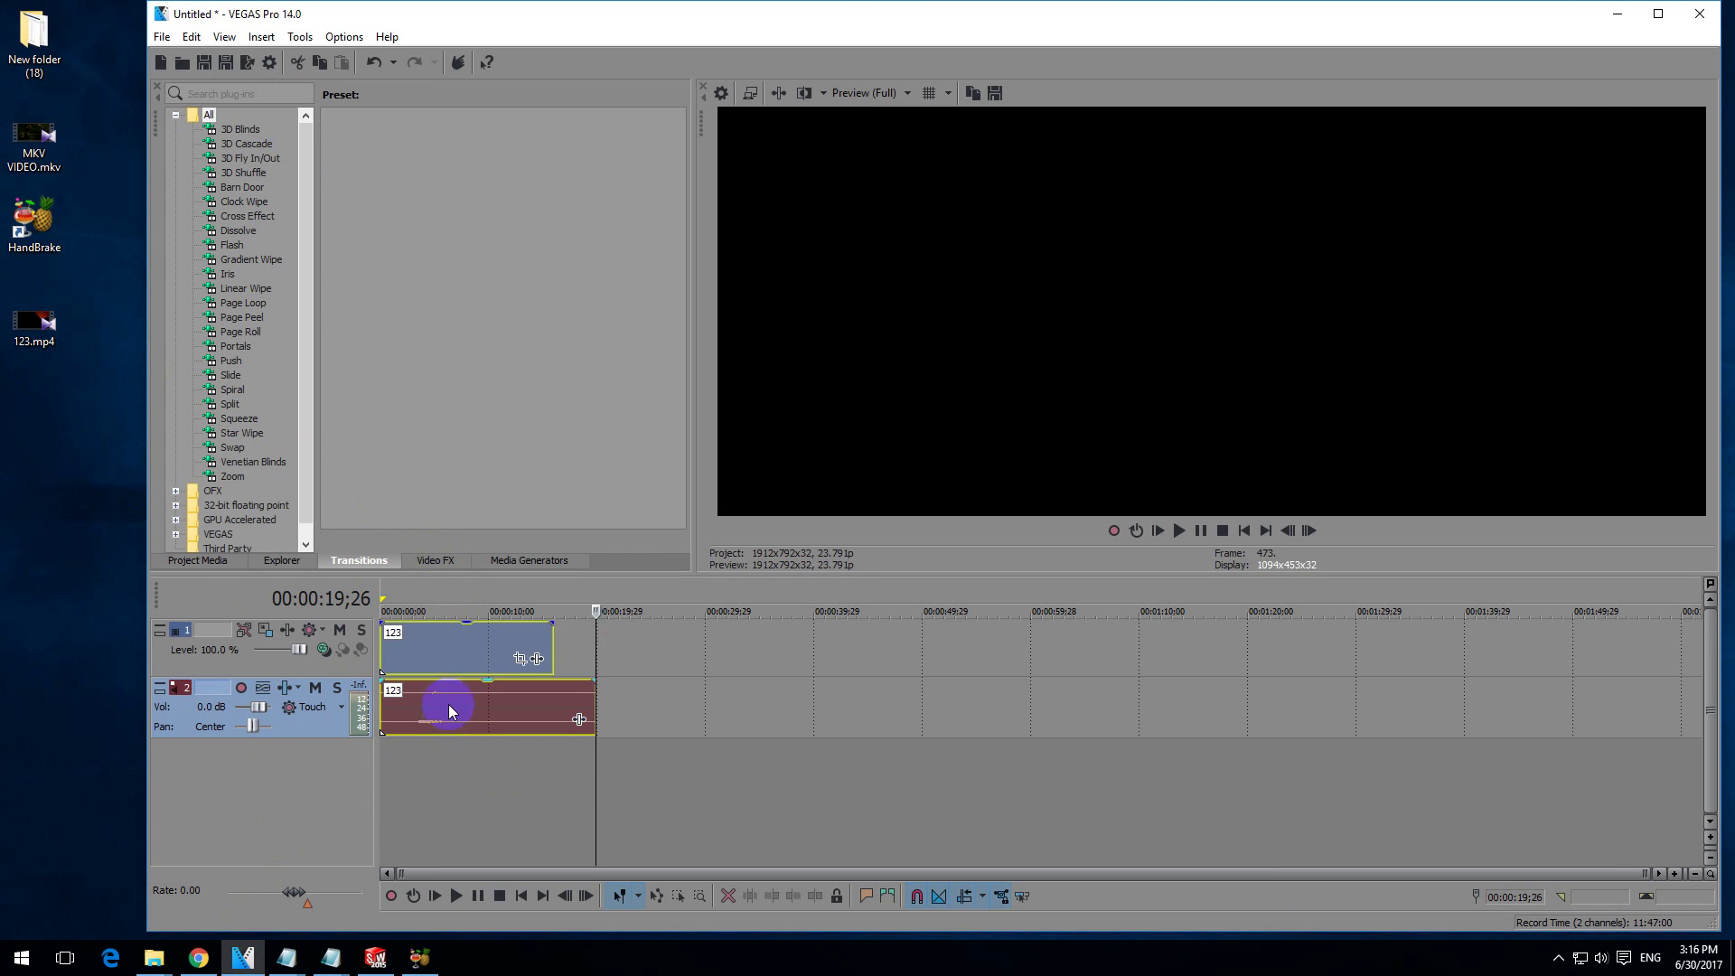
pyautogui.click(424, 705)
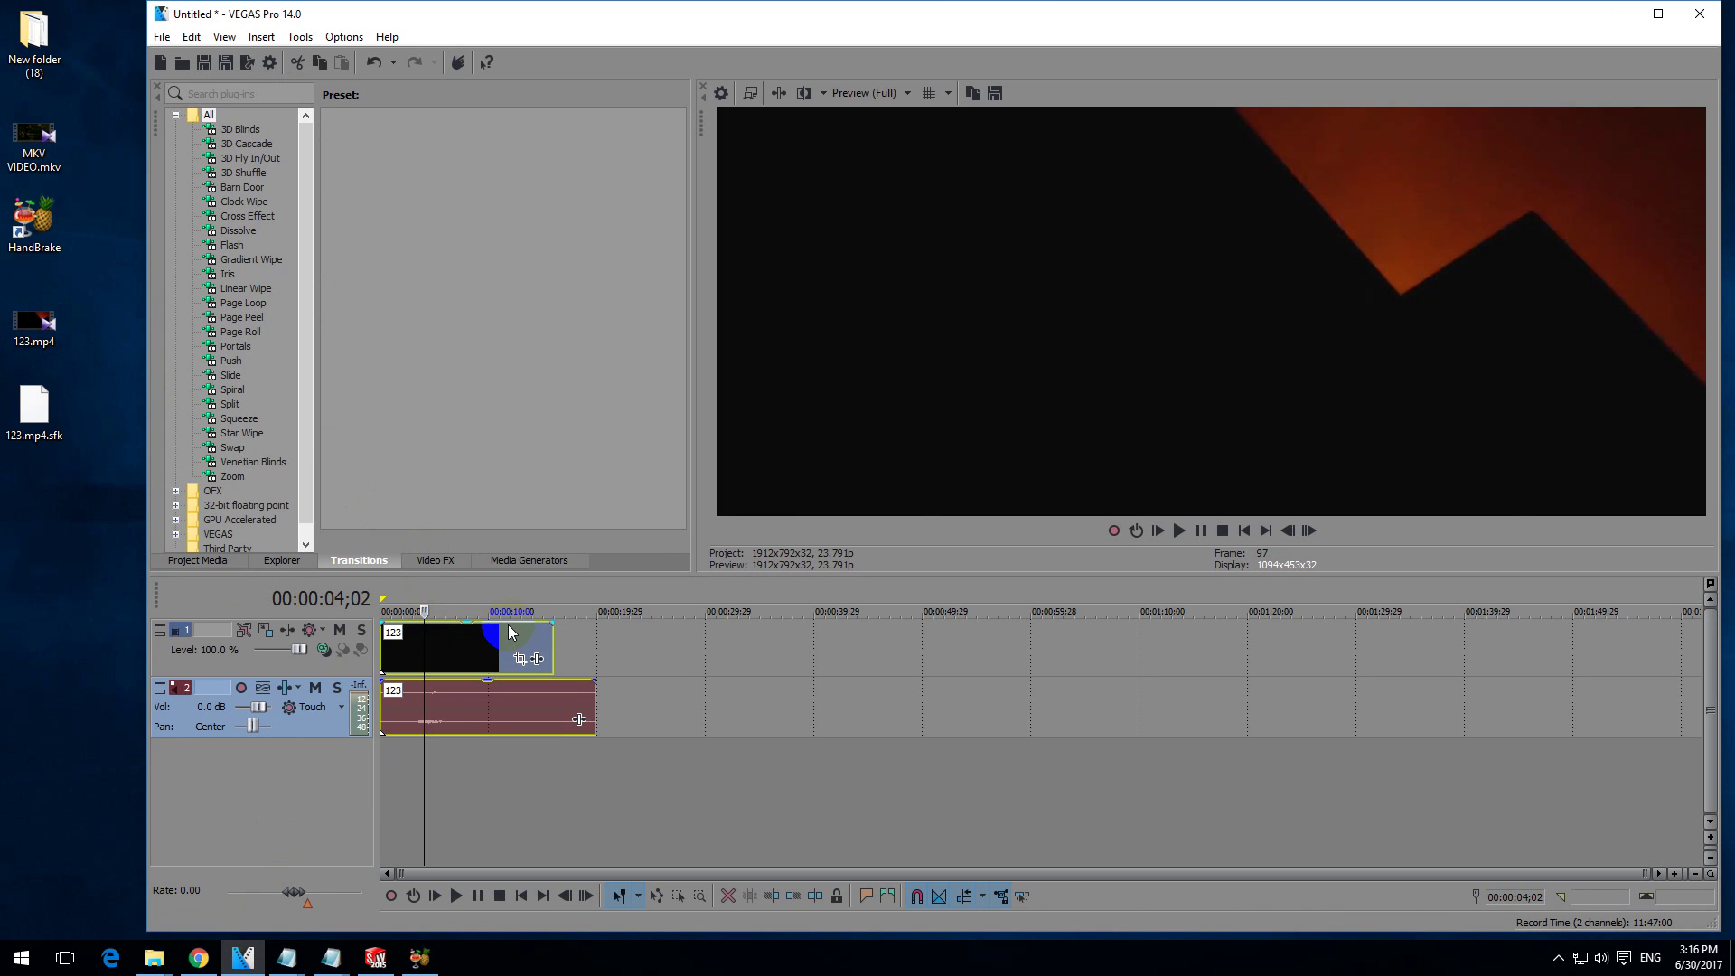